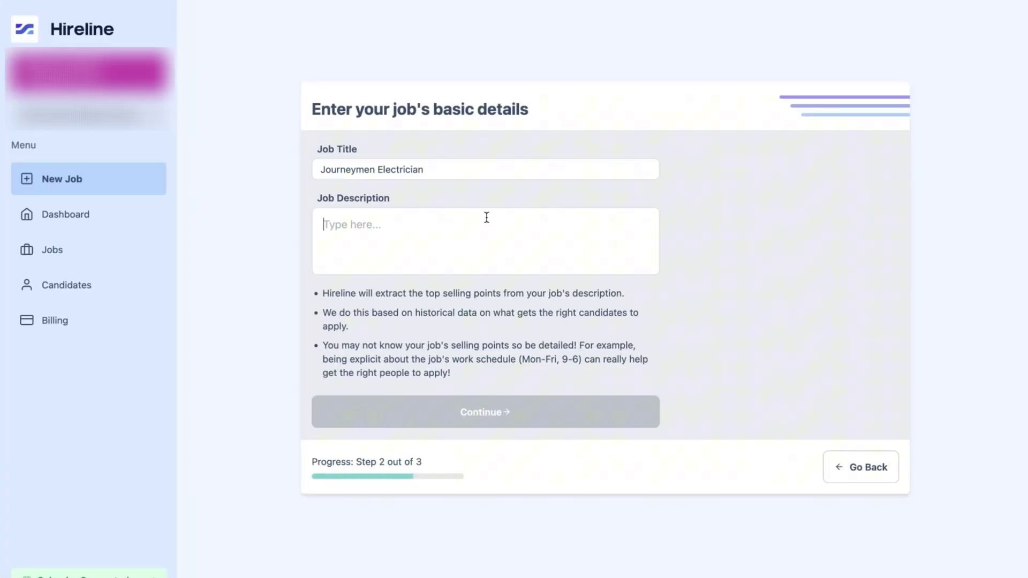
- Paste the full Journeymen Electrician job description into Hireline and continue to the generated ad review
{"action": "key", "text": "ctrl+v"}
{"action": "scroll", "coordinate": [486, 218], "scroll_direction": "down", "scroll_amount": 5}
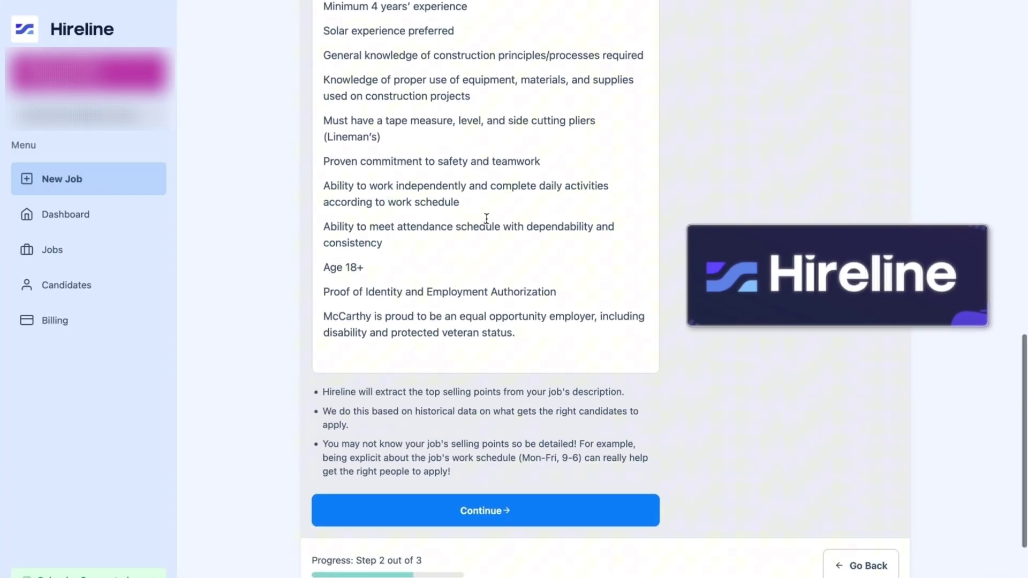
{"action": "left_click", "coordinate": [482, 501]}
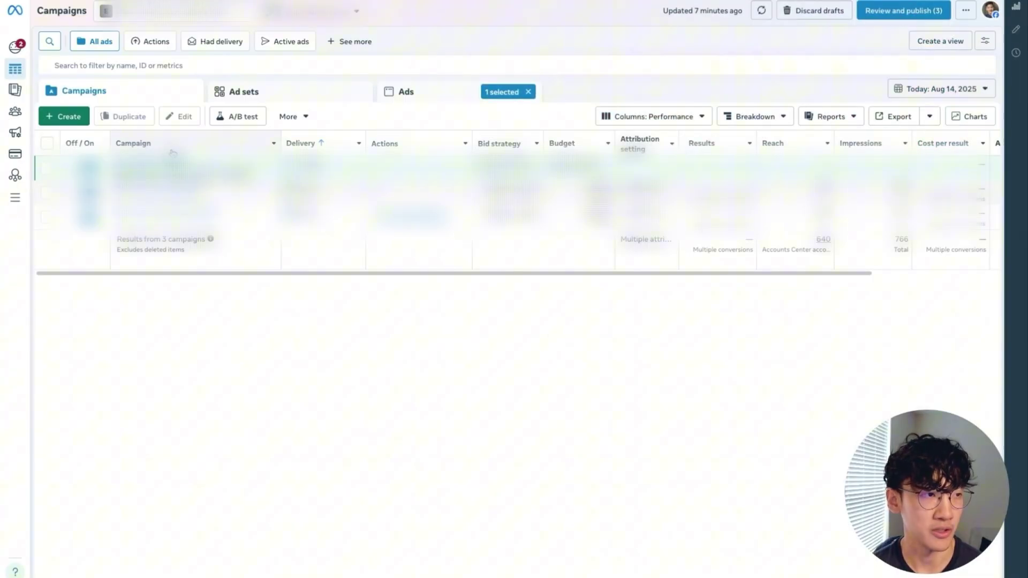
- Create a new manual Leads campaign in Ads Manager
{"action": "left_click", "coordinate": [83, 121]}
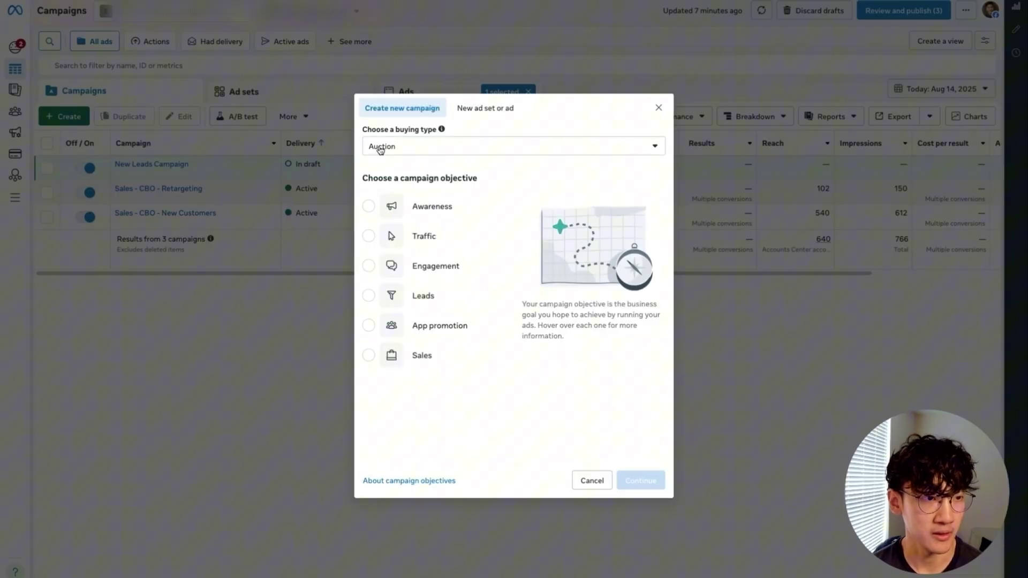
{"action": "left_click", "coordinate": [369, 295]}
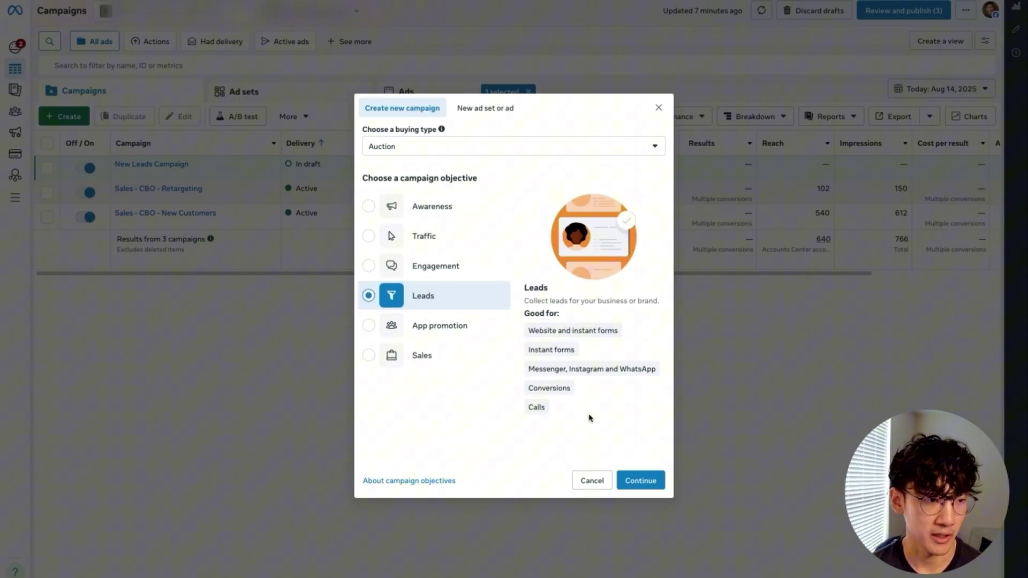
{"action": "left_click", "coordinate": [641, 481]}
{"action": "left_click", "coordinate": [481, 312]}
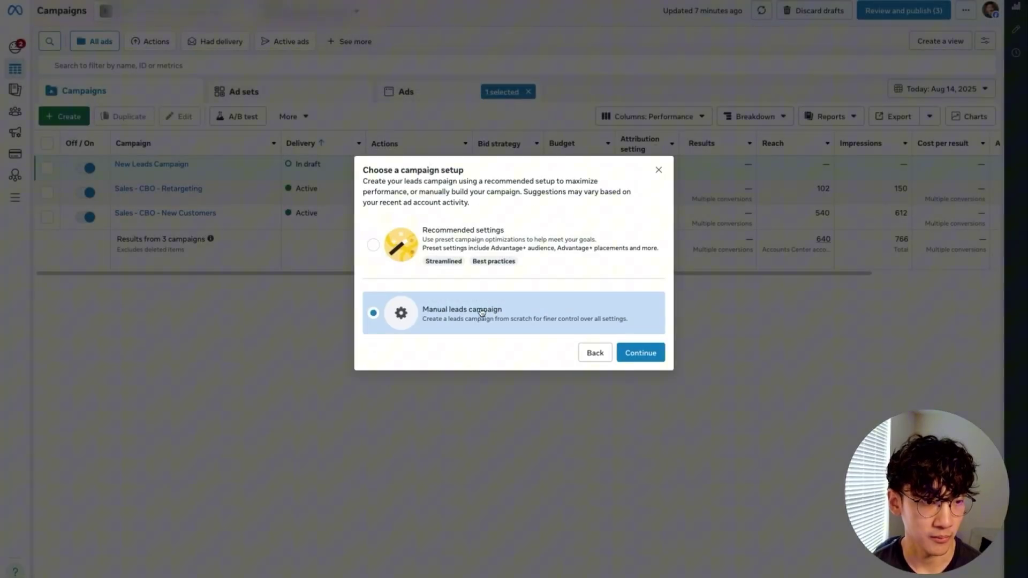
{"action": "left_click", "coordinate": [642, 352]}
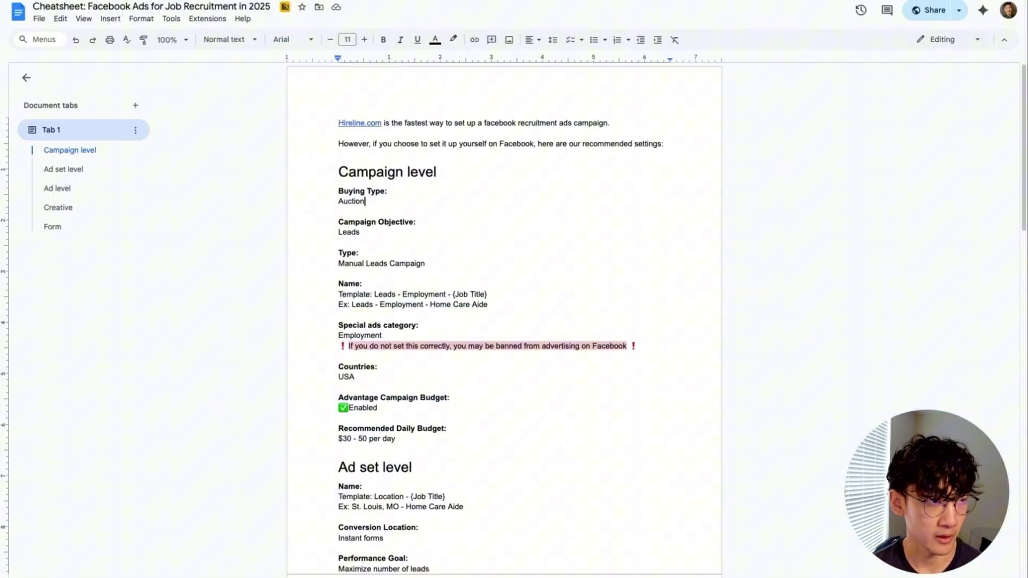
- Rename the campaign 'Leads - Employment - LPN & RNs' using the cheatsheet example name
{"action": "scroll", "coordinate": [351, 230], "scroll_direction": "down", "scroll_amount": 1}
{"action": "left_click_drag", "start_coordinate": [352, 287], "coordinate": [490, 289]}
{"action": "key", "text": "ctrl+c"}
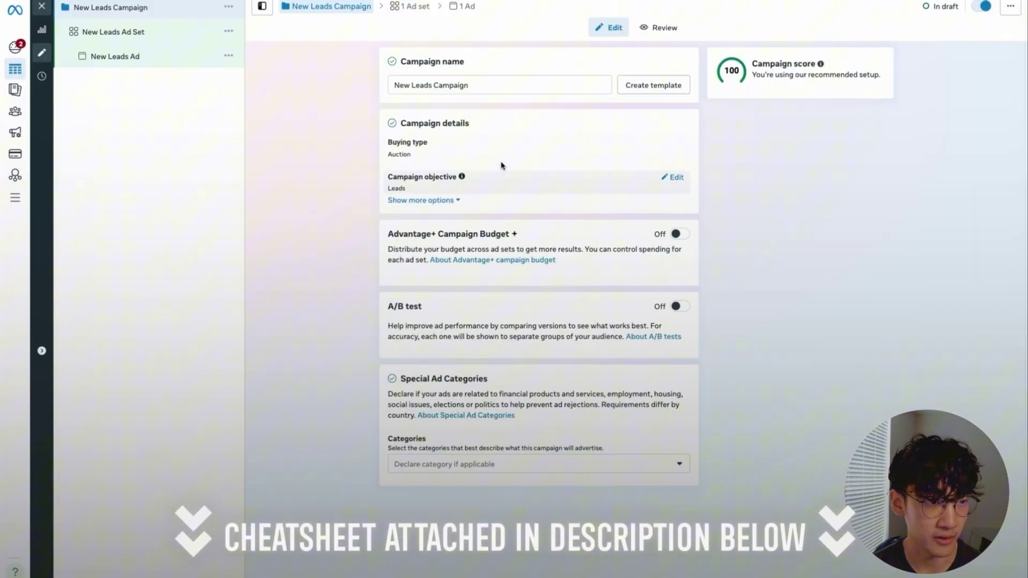
{"action": "triple_click", "coordinate": [483, 85]}
{"action": "key", "text": "ctrl+v"}
{"action": "key", "text": "BackSpace"}
{"action": "key", "text": "BackSpace"}
{"action": "key", "text": "BackSpace"}
{"action": "key", "text": "BackSpace"}
{"action": "key", "text": "BackSpace"}
{"action": "key", "text": "BackSpace"}
{"action": "key", "text": "BackSpace"}
{"action": "key", "text": "BackSpace"}
{"action": "key", "text": "BackSpace"}
{"action": "key", "text": "BackSpace"}
{"action": "key", "text": "BackSpace"}
{"action": "key", "text": "BackSpace"}
{"action": "key", "text": "BackSpace"}
{"action": "key", "text": "BackSpace"}
{"action": "type", "text": "LPN & RN"}
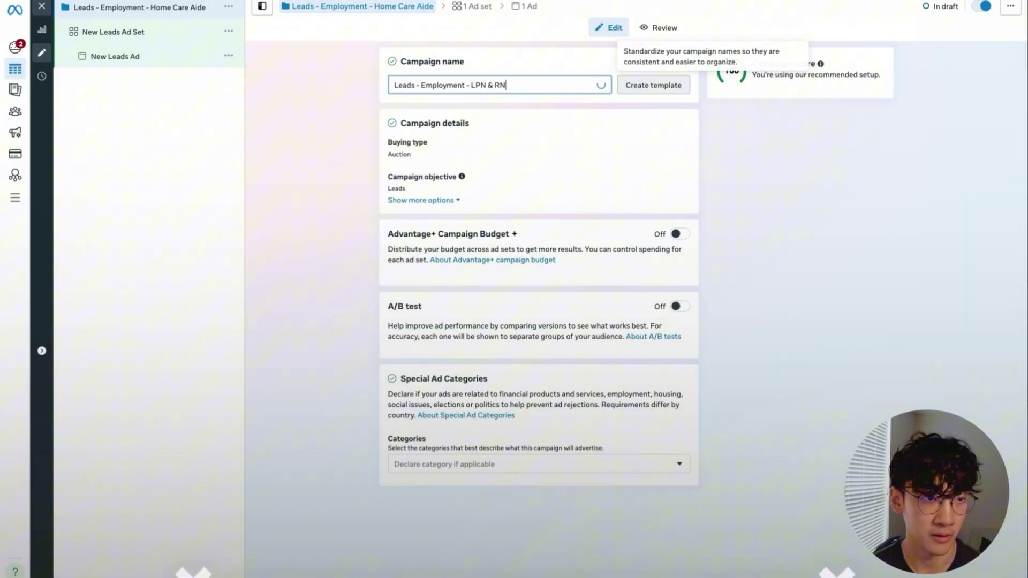
{"action": "type", "text": "s"}
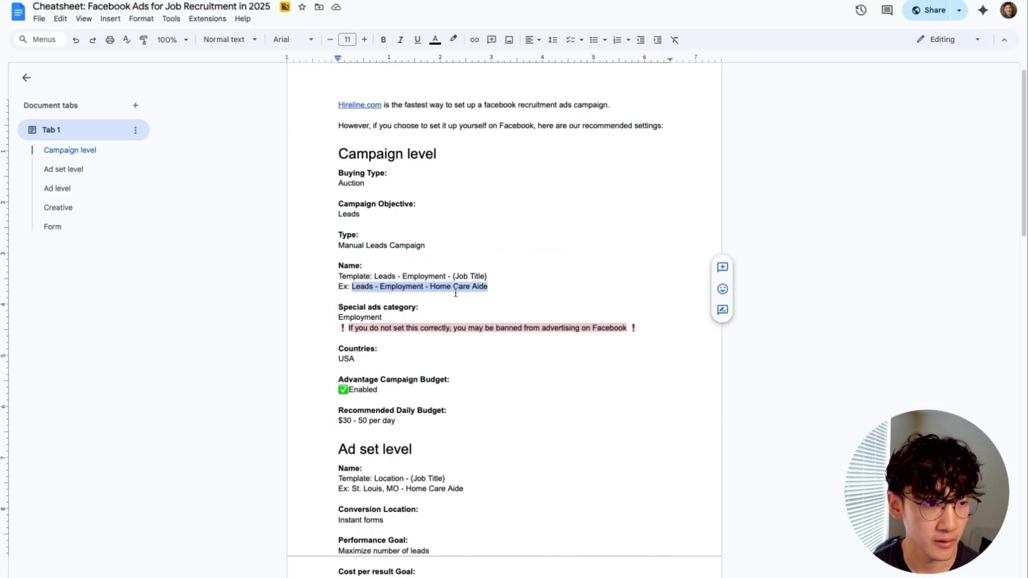
{"action": "left_click_drag", "start_coordinate": [431, 288], "coordinate": [479, 287]}
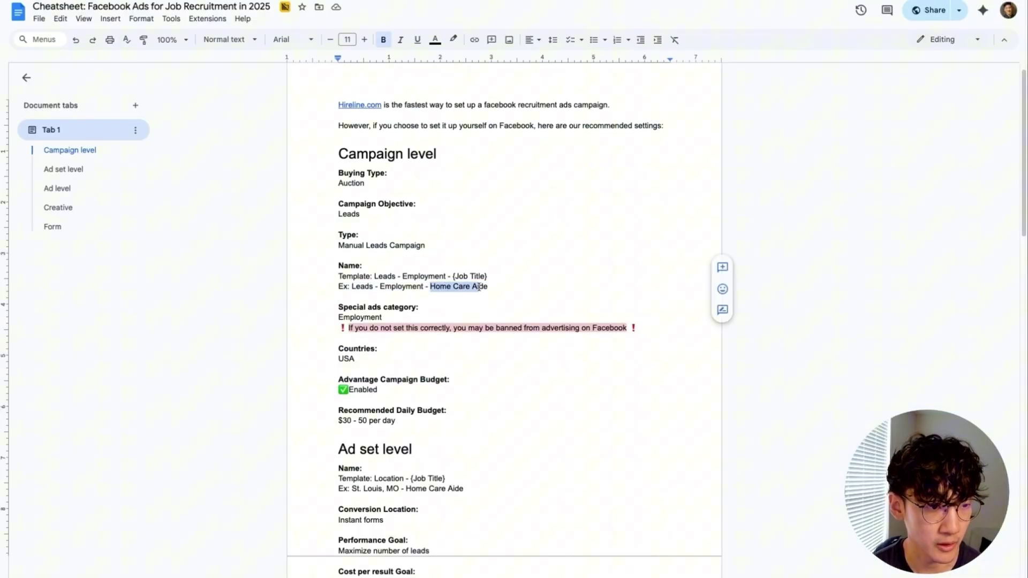
{"action": "key", "text": "alt+Tab"}
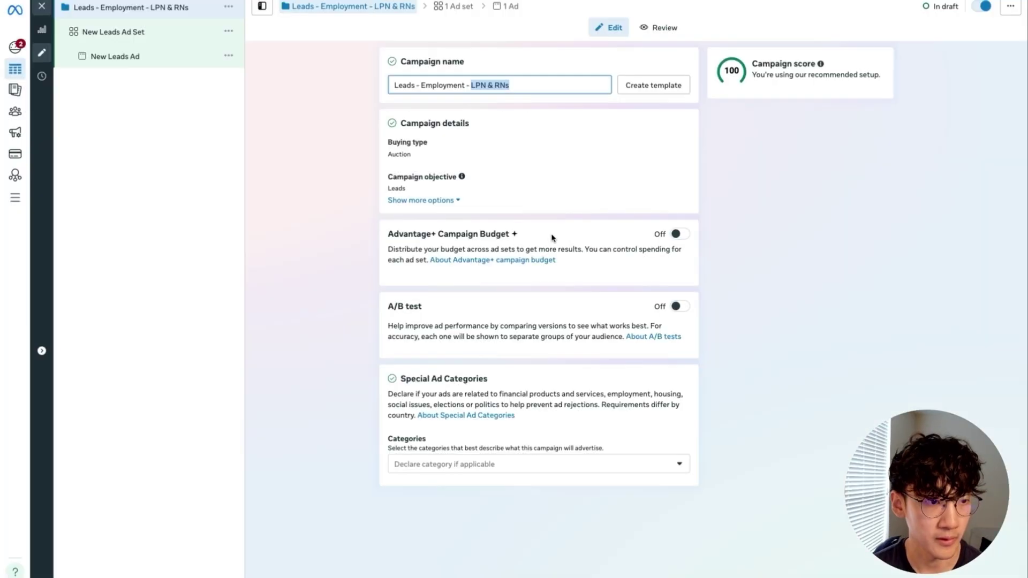
- Turn on Advantage+ campaign budget and declare the Employment special ad category
{"action": "left_click", "coordinate": [680, 235]}
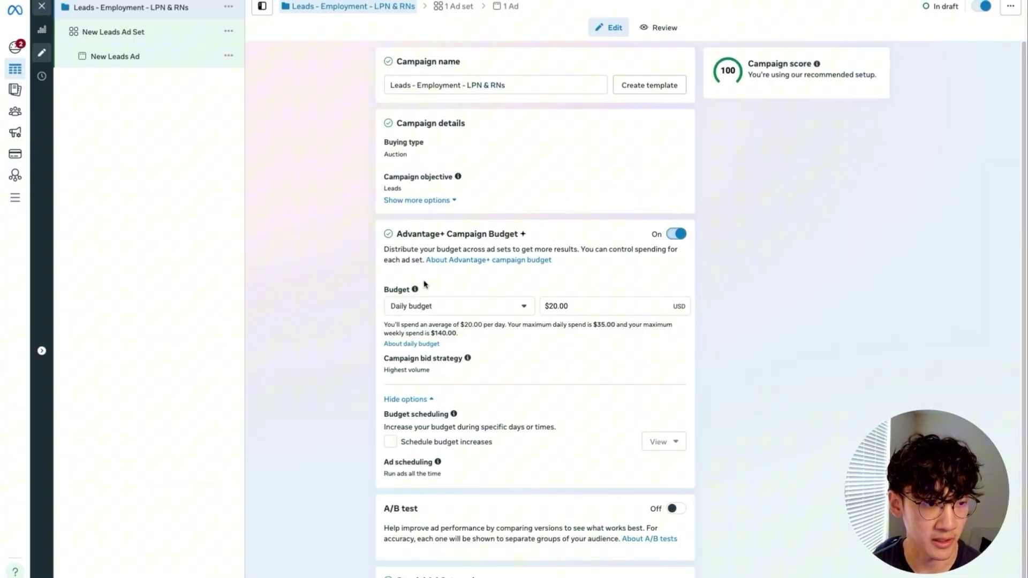
{"action": "scroll", "coordinate": [425, 284], "scroll_direction": "down", "scroll_amount": 1}
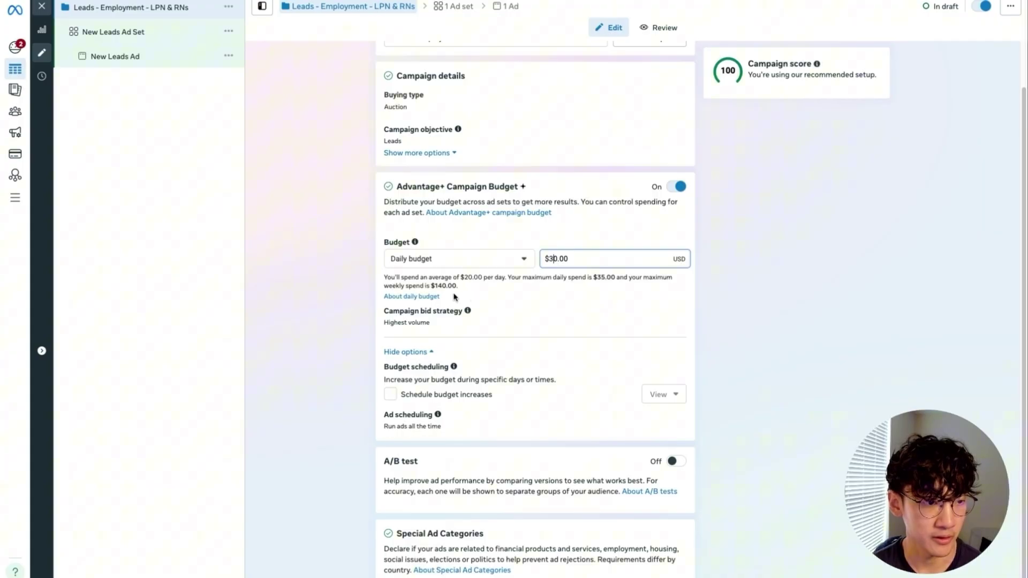
{"action": "left_click", "coordinate": [535, 576]}
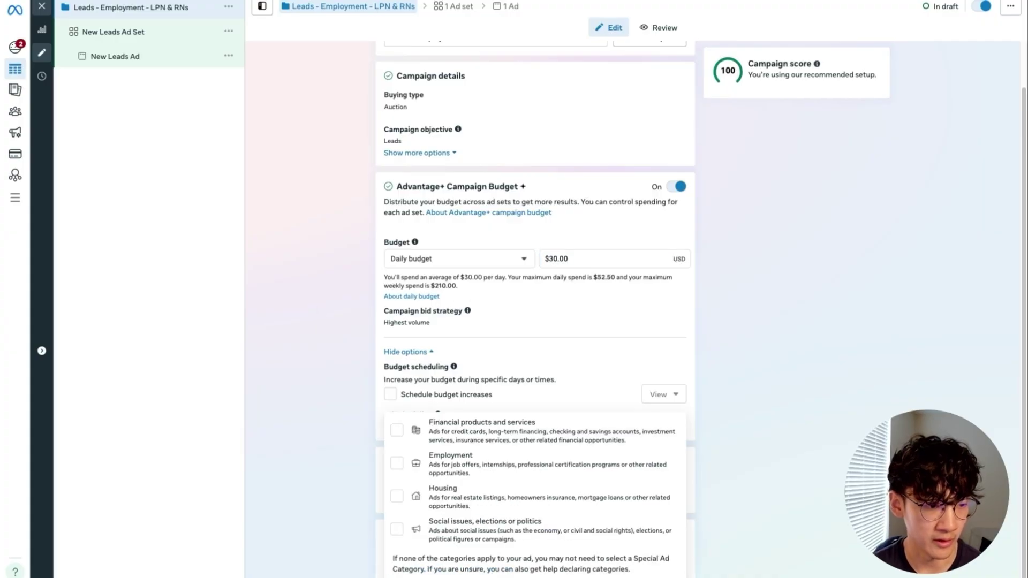
{"action": "left_click", "coordinate": [397, 470]}
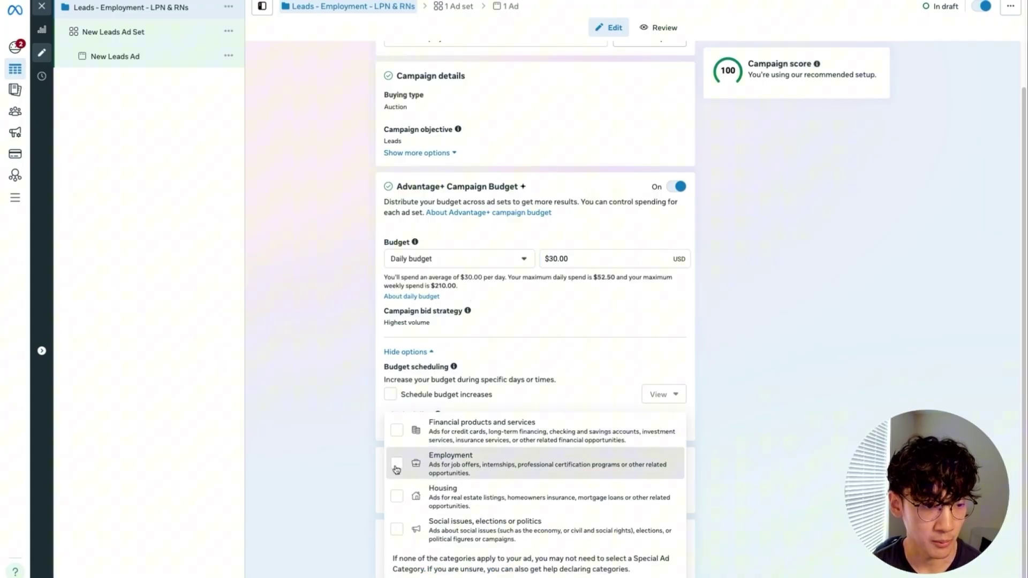
- Check the $30.00 daily budget and campaign settings against the cheatsheet's recommendations
{"action": "scroll", "coordinate": [329, 466], "scroll_direction": "down", "scroll_amount": 4}
{"action": "scroll", "coordinate": [347, 473], "scroll_direction": "down", "scroll_amount": 1}
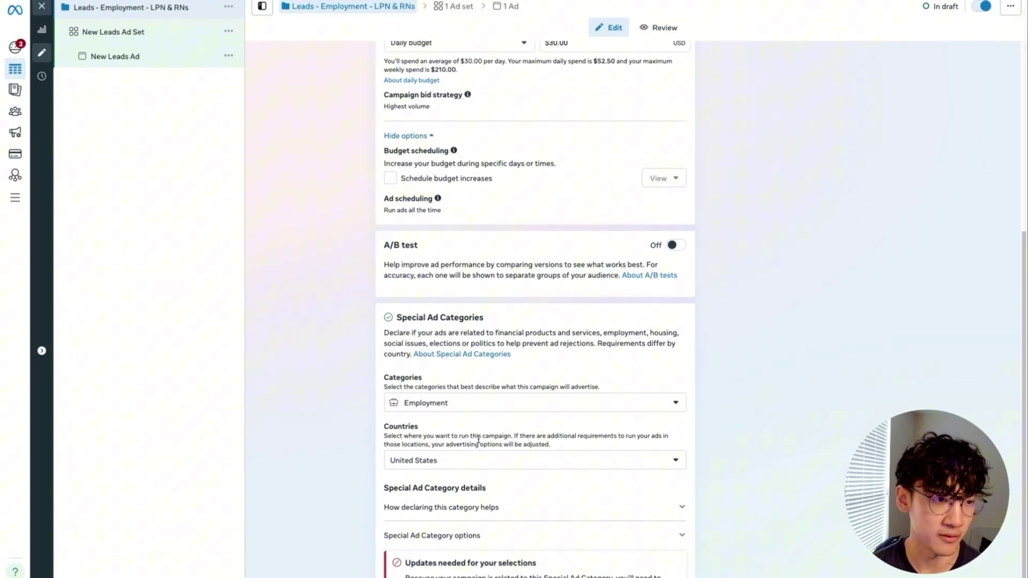
{"action": "scroll", "coordinate": [479, 438], "scroll_direction": "up", "scroll_amount": 5}
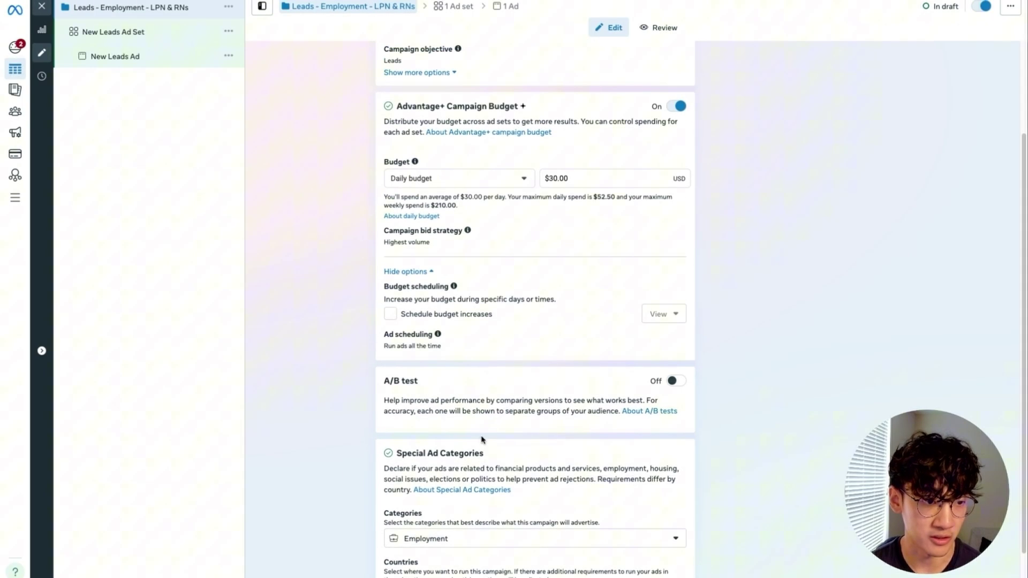
{"action": "scroll", "coordinate": [481, 436], "scroll_direction": "down", "scroll_amount": 5}
{"action": "key", "text": "alt+Tab"}
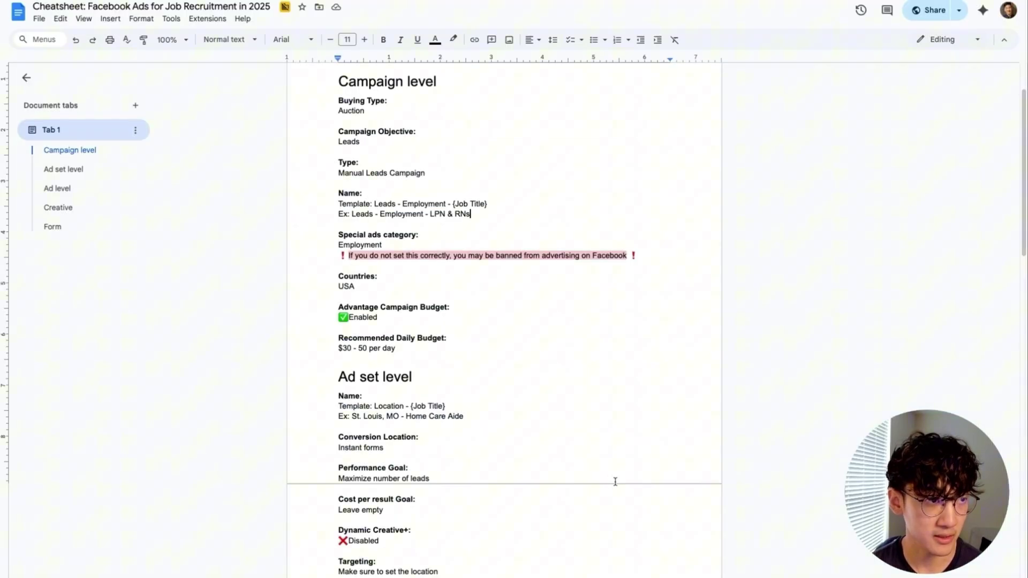
{"action": "scroll", "coordinate": [559, 216], "scroll_direction": "up", "scroll_amount": 2}
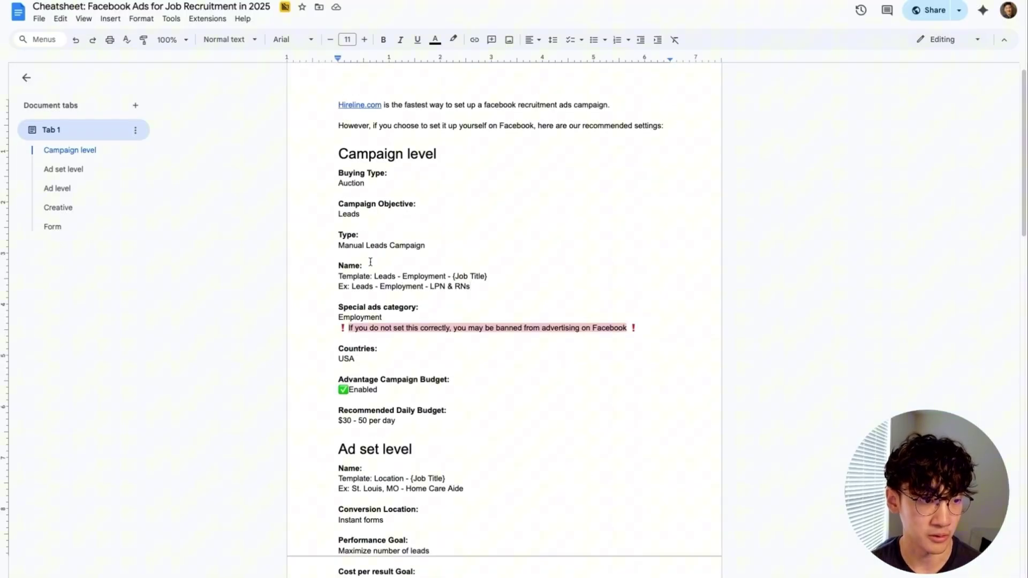
{"action": "key", "text": "alt+Tab"}
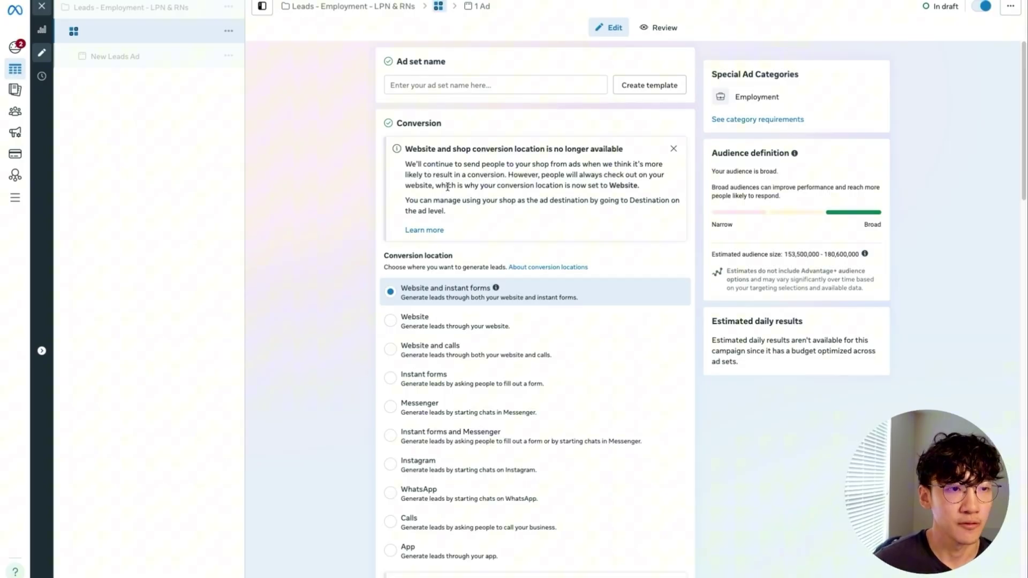
- Name the ad set 'St. Louis, MO - LPN & RNs' from the cheatsheet and choose Instant forms as conversion location
{"action": "key", "text": "alt+Tab"}
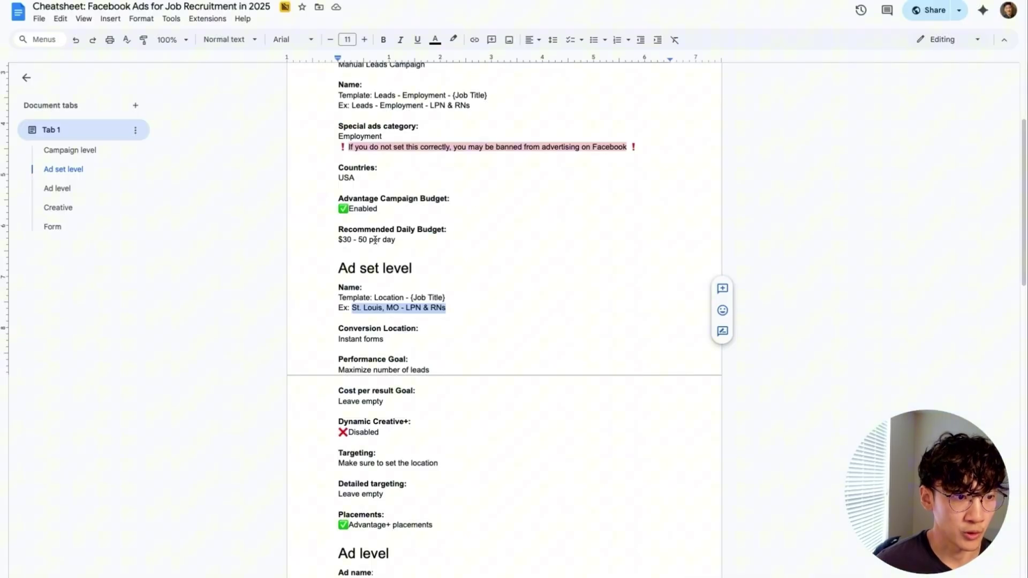
{"action": "left_click", "coordinate": [363, 287]}
{"action": "left_click_drag", "start_coordinate": [352, 309], "coordinate": [445, 309]}
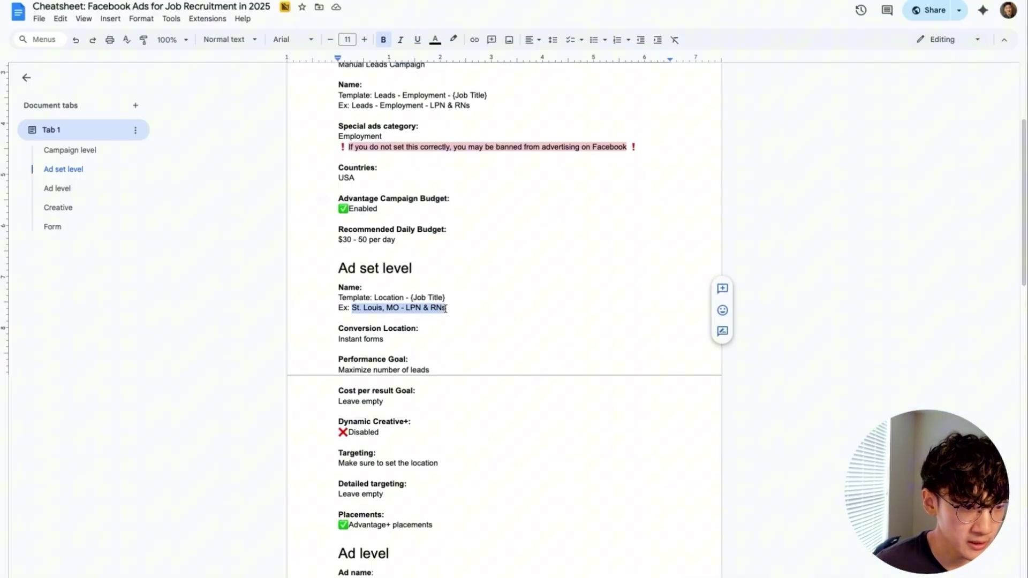
{"action": "key", "text": "ctrl+c"}
{"action": "key", "text": "alt+Tab"}
{"action": "key", "text": "ctrl+v"}
{"action": "scroll", "coordinate": [328, 222], "scroll_direction": "down", "scroll_amount": 2}
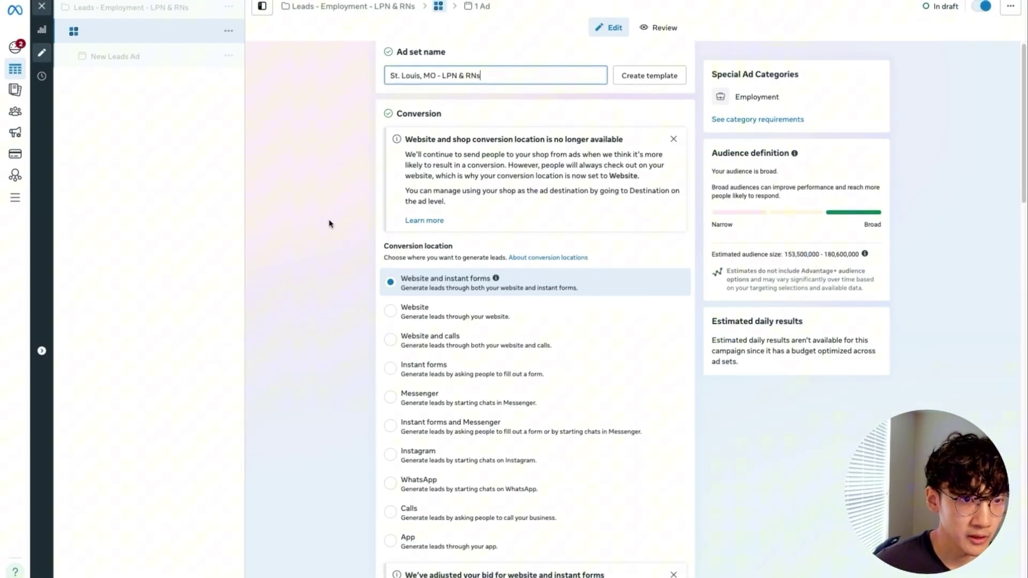
{"action": "left_click", "coordinate": [395, 312]}
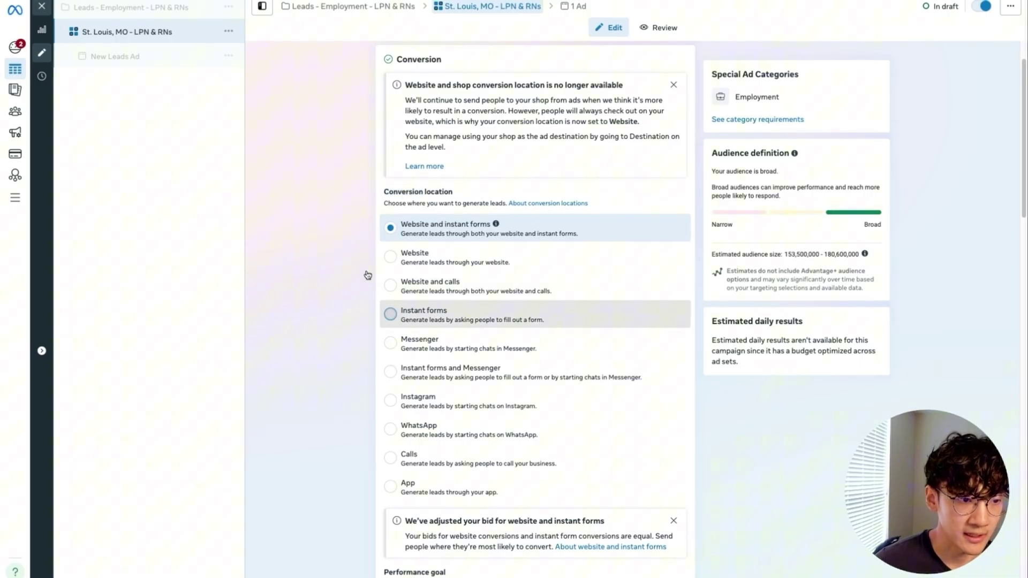
- Scroll through the ad set's Hireline Page and Maximize number of leads settings down to Budget & schedule
{"action": "scroll", "coordinate": [409, 345], "scroll_direction": "down", "scroll_amount": 1}
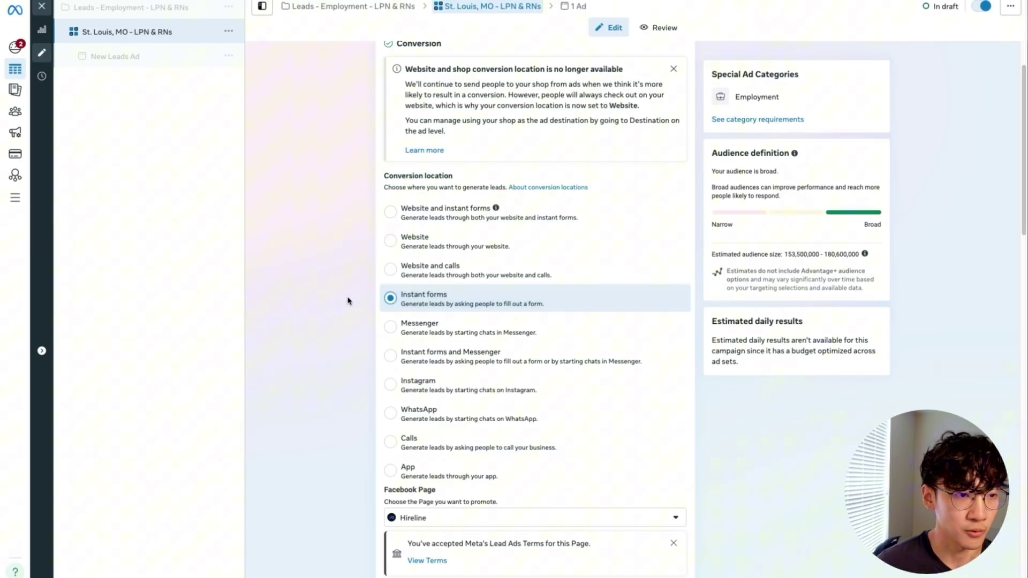
{"action": "scroll", "coordinate": [350, 298], "scroll_direction": "down", "scroll_amount": 2}
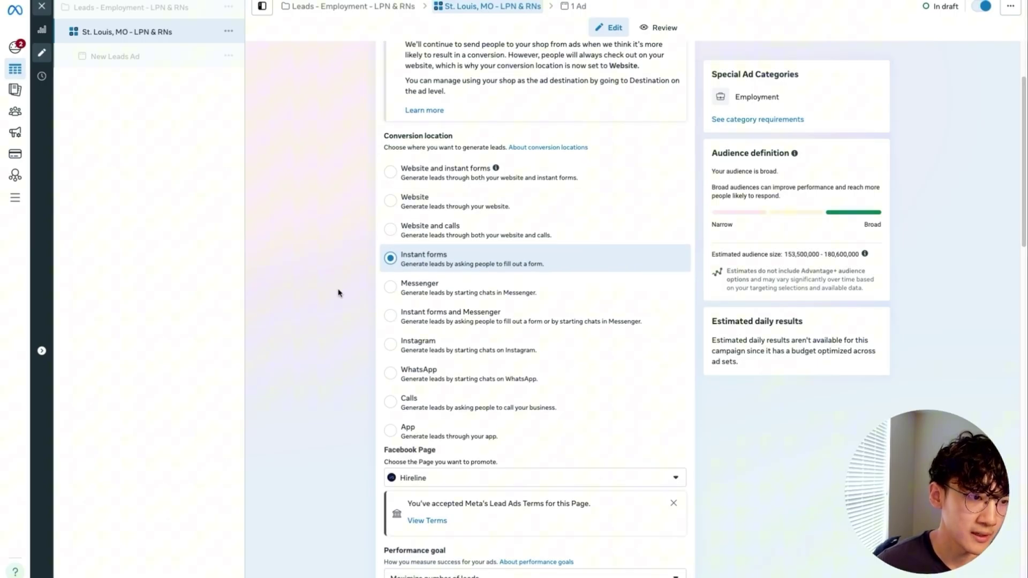
{"action": "scroll", "coordinate": [338, 291], "scroll_direction": "down", "scroll_amount": 1}
{"action": "scroll", "coordinate": [332, 291], "scroll_direction": "down", "scroll_amount": 3}
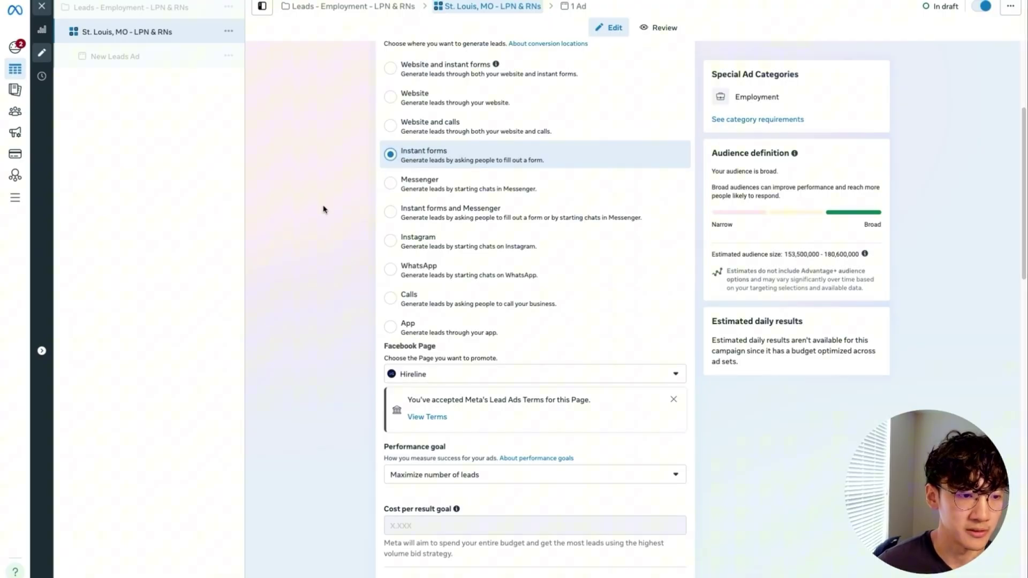
{"action": "scroll", "coordinate": [325, 220], "scroll_direction": "down", "scroll_amount": 8}
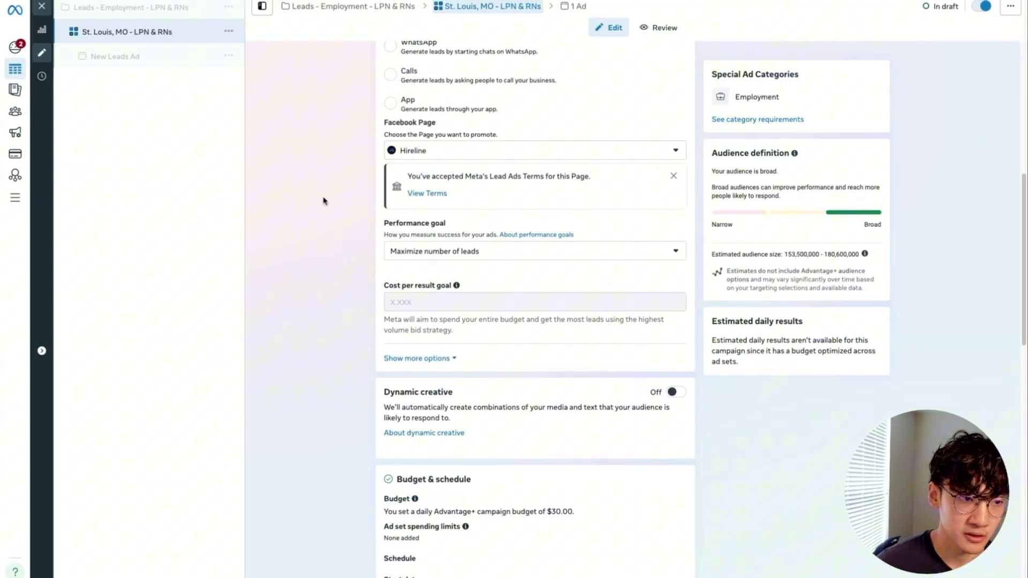
{"action": "scroll", "coordinate": [356, 218], "scroll_direction": "down", "scroll_amount": 2}
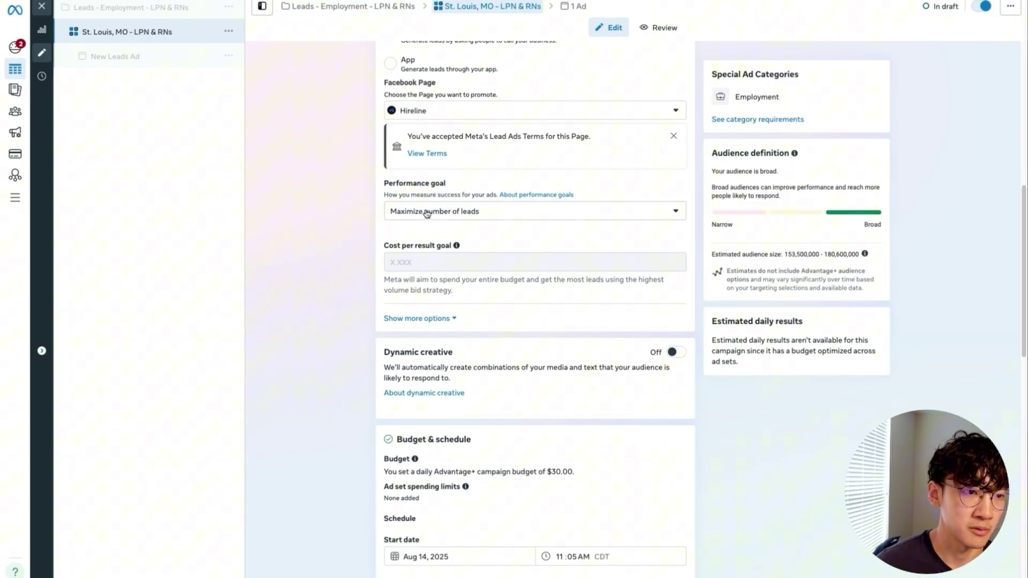
{"action": "scroll", "coordinate": [444, 213], "scroll_direction": "down", "scroll_amount": 2}
{"action": "scroll", "coordinate": [376, 236], "scroll_direction": "down", "scroll_amount": 3}
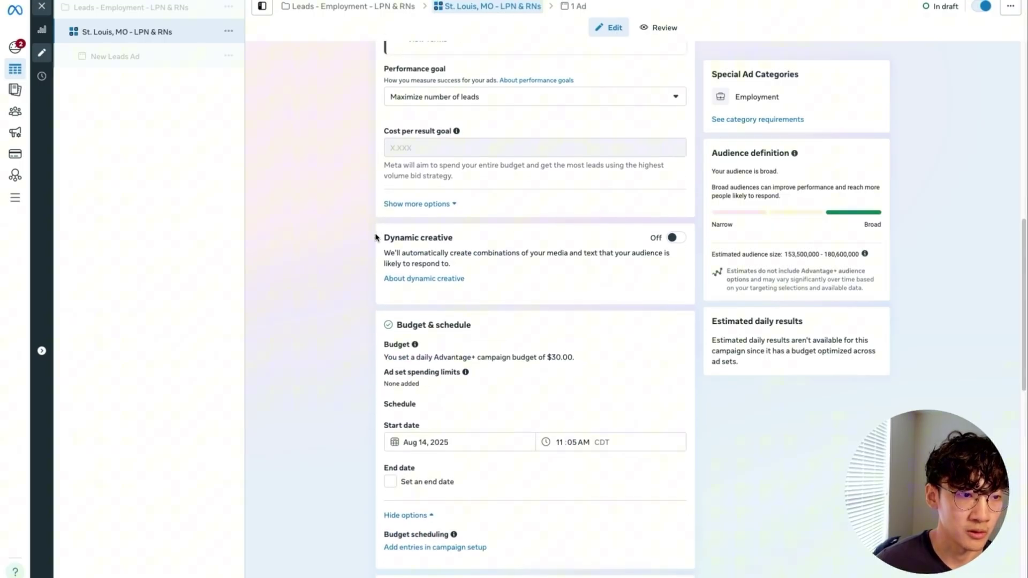
{"action": "scroll", "coordinate": [433, 236], "scroll_direction": "down", "scroll_amount": 9}
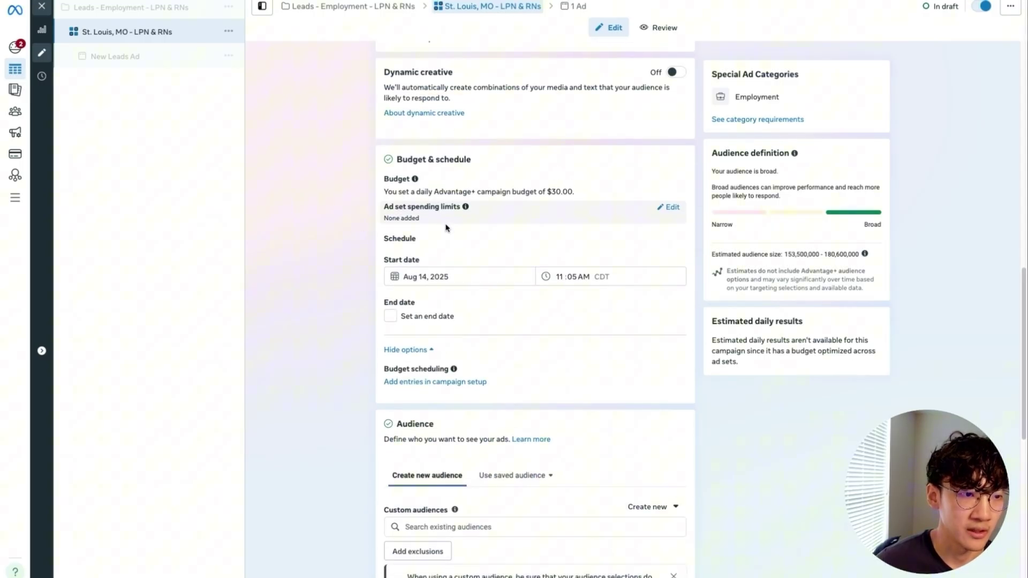
- Target St. Louis, Missouri with a 30-mile radius and limit the audience to English
{"action": "scroll", "coordinate": [423, 246], "scroll_direction": "down", "scroll_amount": 7}
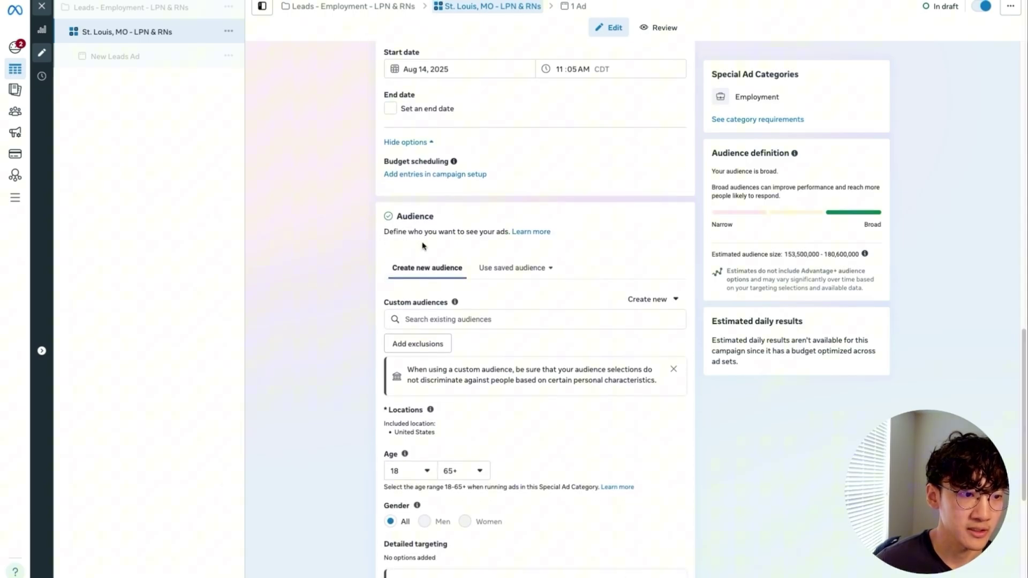
{"action": "scroll", "coordinate": [423, 245], "scroll_direction": "down", "scroll_amount": 1}
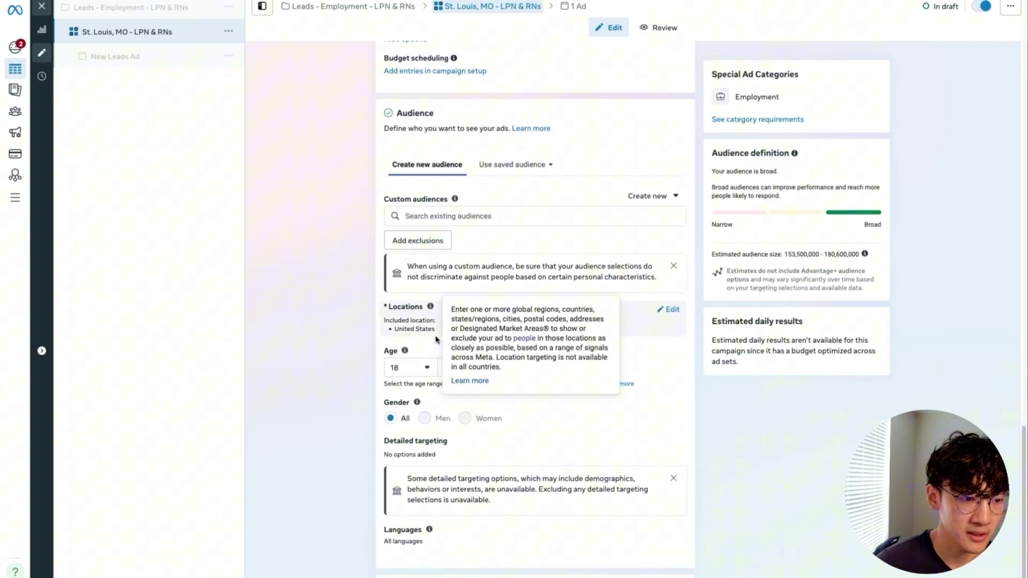
{"action": "left_click", "coordinate": [668, 530]}
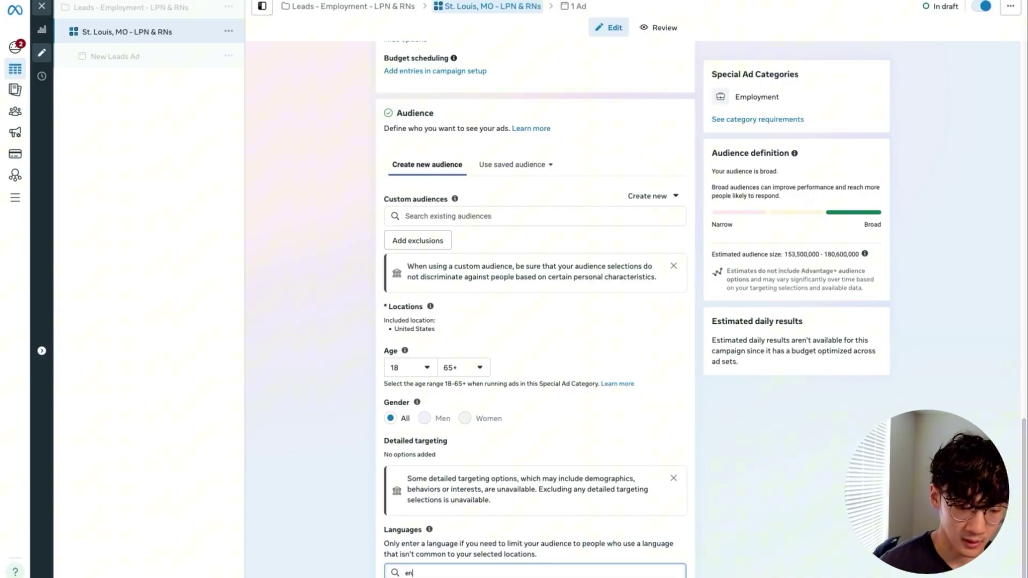
{"action": "scroll", "coordinate": [421, 371], "scroll_direction": "up", "scroll_amount": 2}
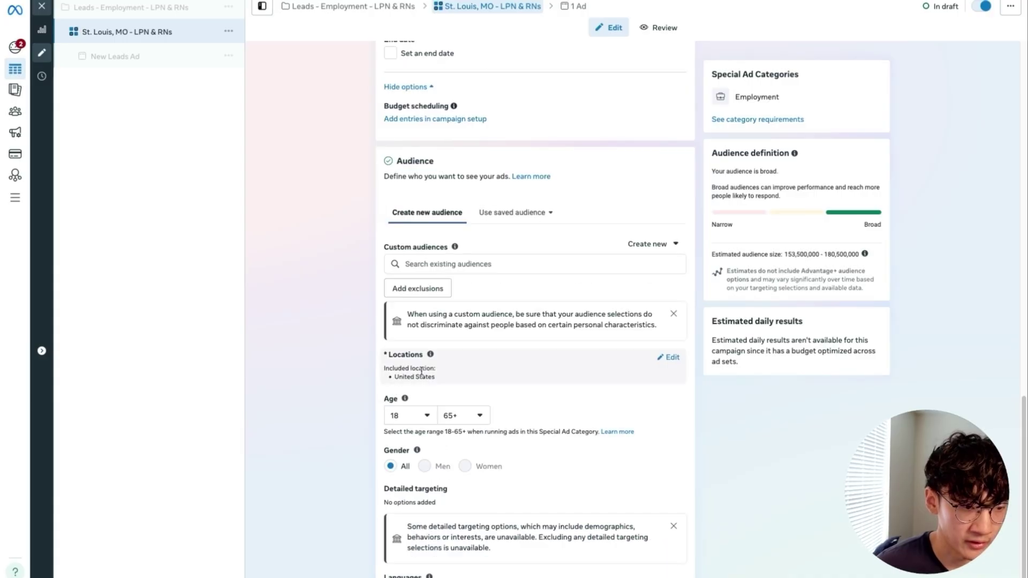
{"action": "left_click", "coordinate": [653, 360]}
{"action": "left_click", "coordinate": [482, 449]}
{"action": "type", "text": "st louis"}
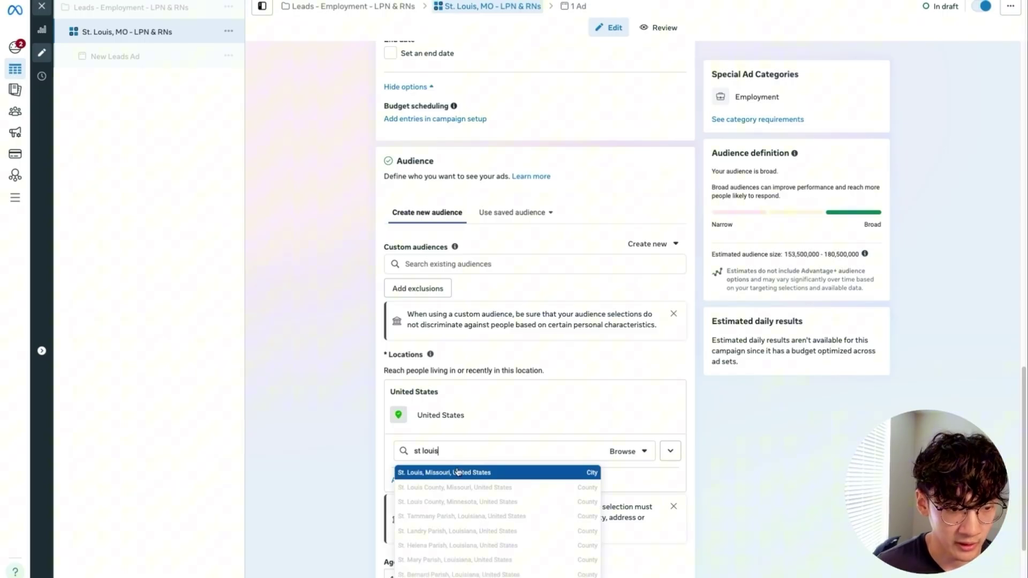
{"action": "left_click", "coordinate": [408, 472]}
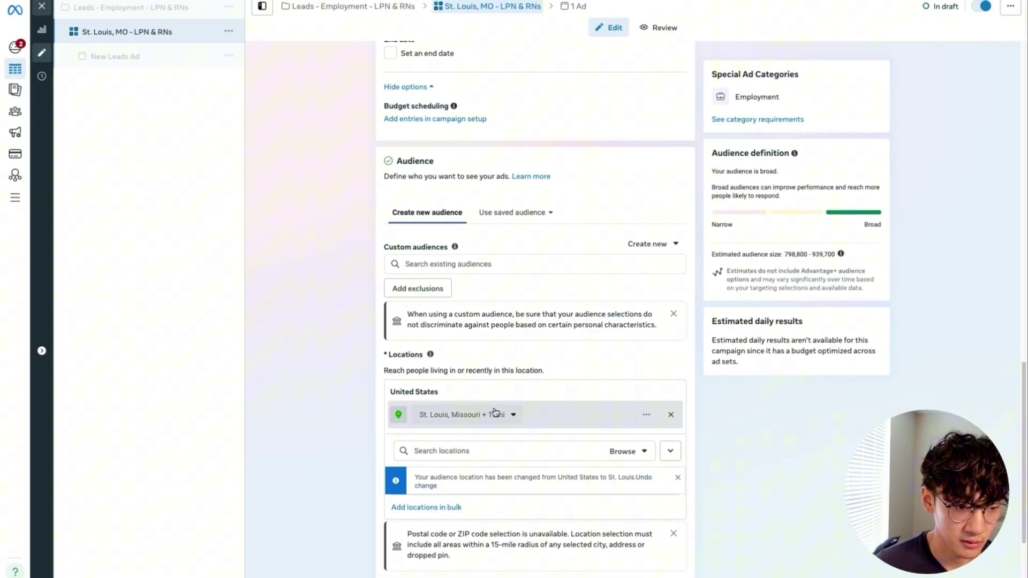
{"action": "left_click", "coordinate": [494, 413]}
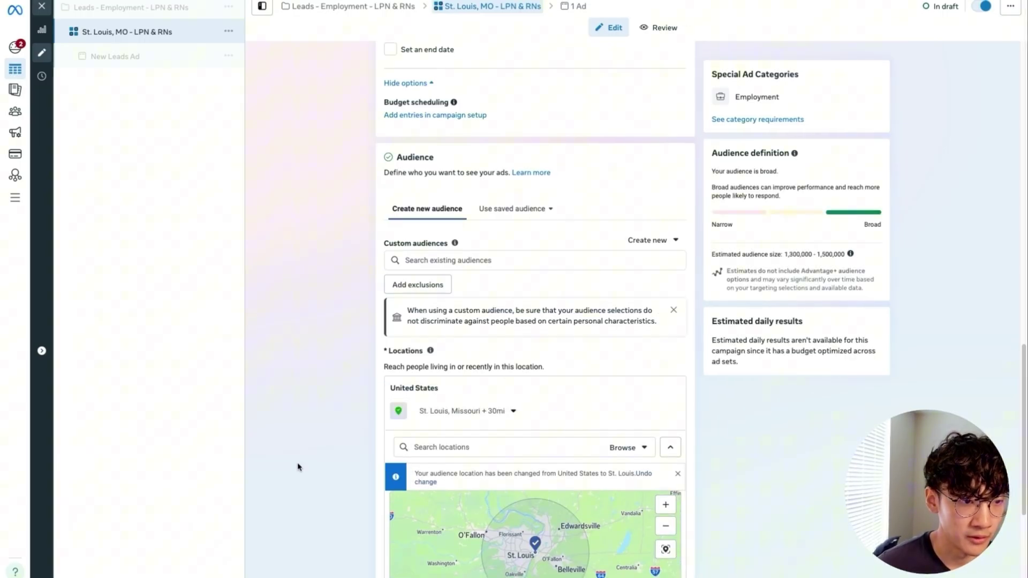
{"action": "scroll", "coordinate": [299, 467], "scroll_direction": "down", "scroll_amount": 8}
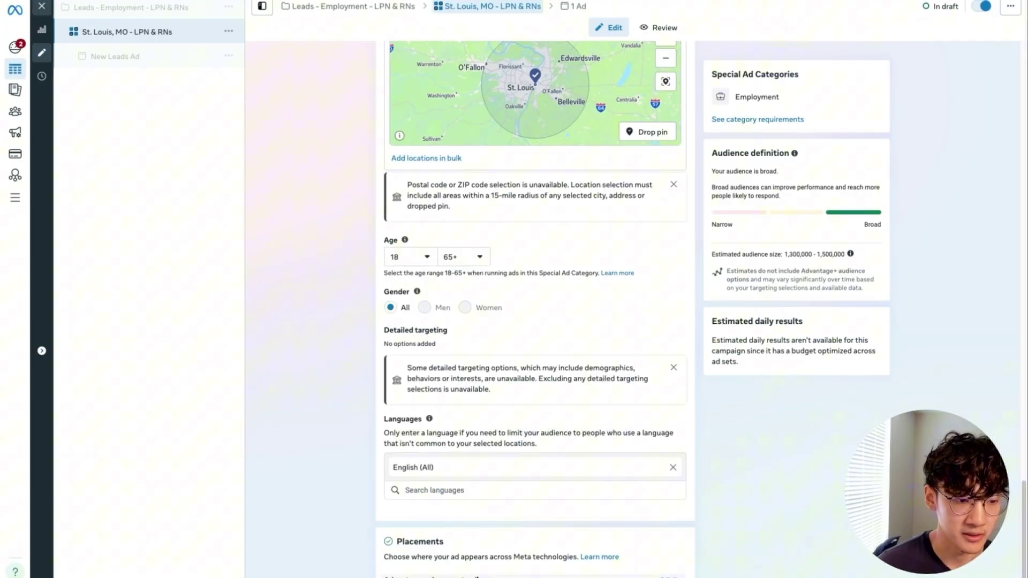
{"action": "scroll", "coordinate": [321, 565], "scroll_direction": "up", "scroll_amount": 10}
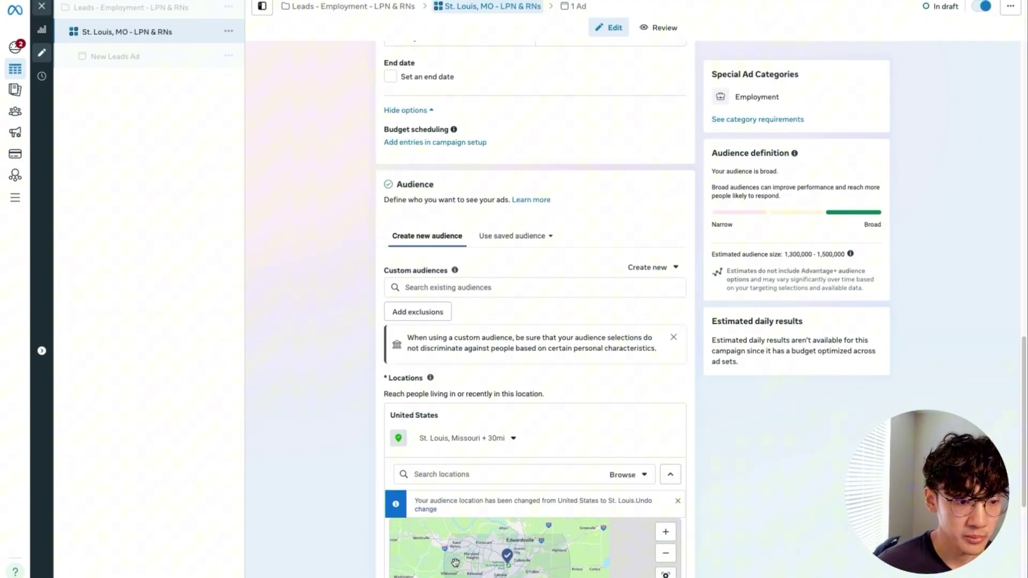
{"action": "scroll", "coordinate": [324, 565], "scroll_direction": "up", "scroll_amount": 8}
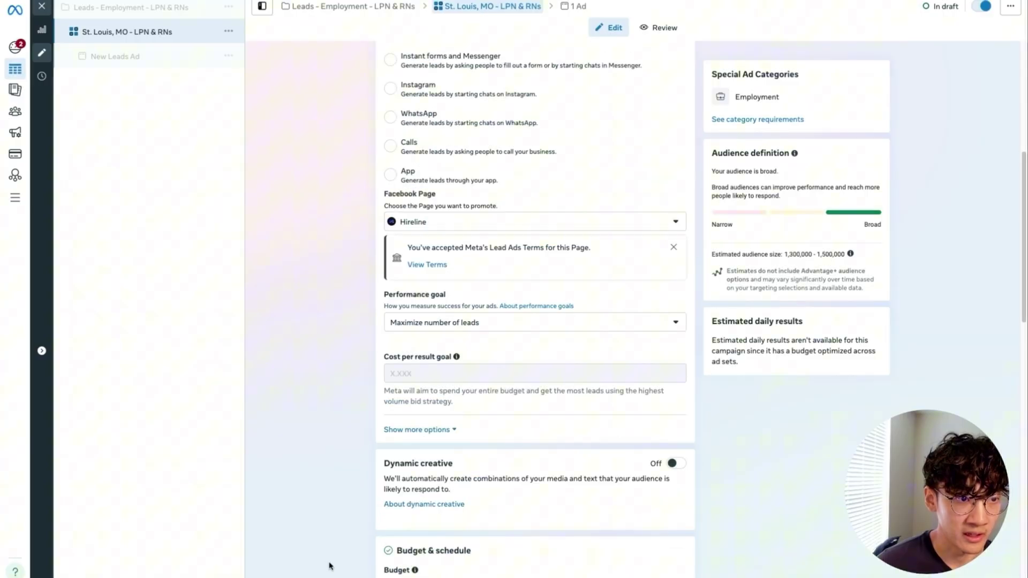
{"action": "scroll", "coordinate": [327, 565], "scroll_direction": "down", "scroll_amount": 18}
- Rename the ad 'LPN & RNs - v1' using the cheatsheet example
{"action": "left_click", "coordinate": [115, 56]}
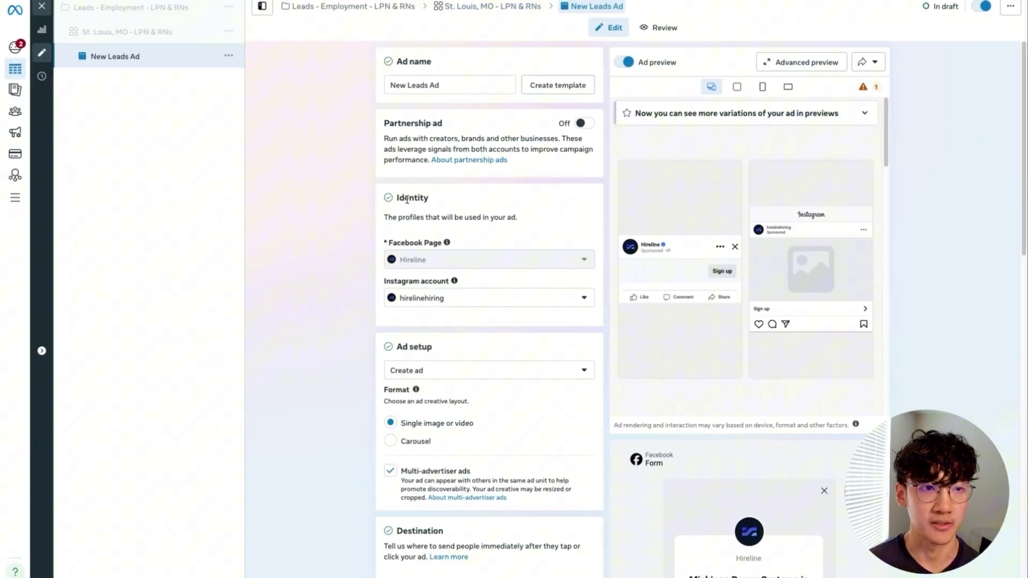
{"action": "key", "text": "alt+Tab"}
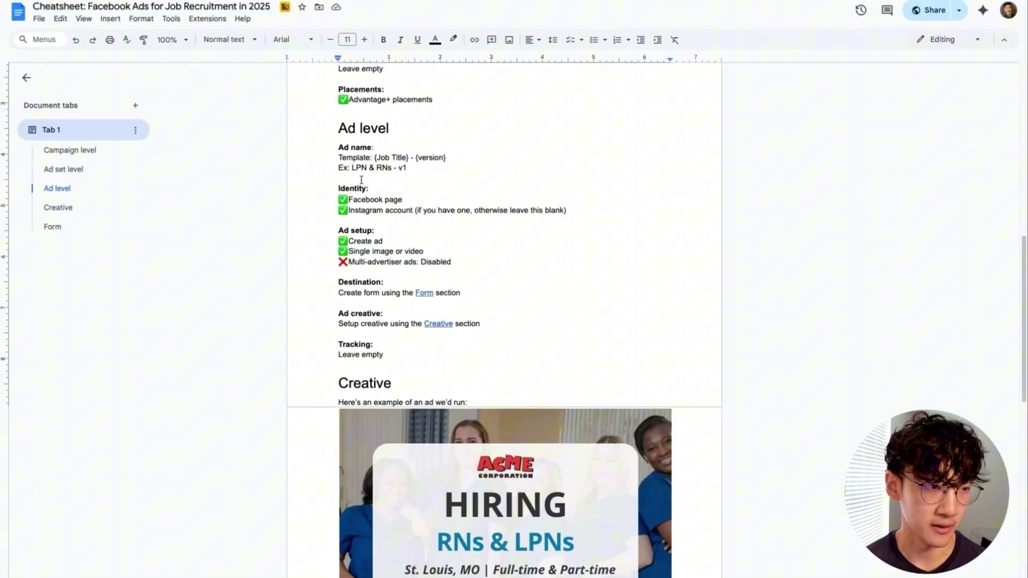
{"action": "left_click_drag", "start_coordinate": [353, 168], "coordinate": [407, 167]}
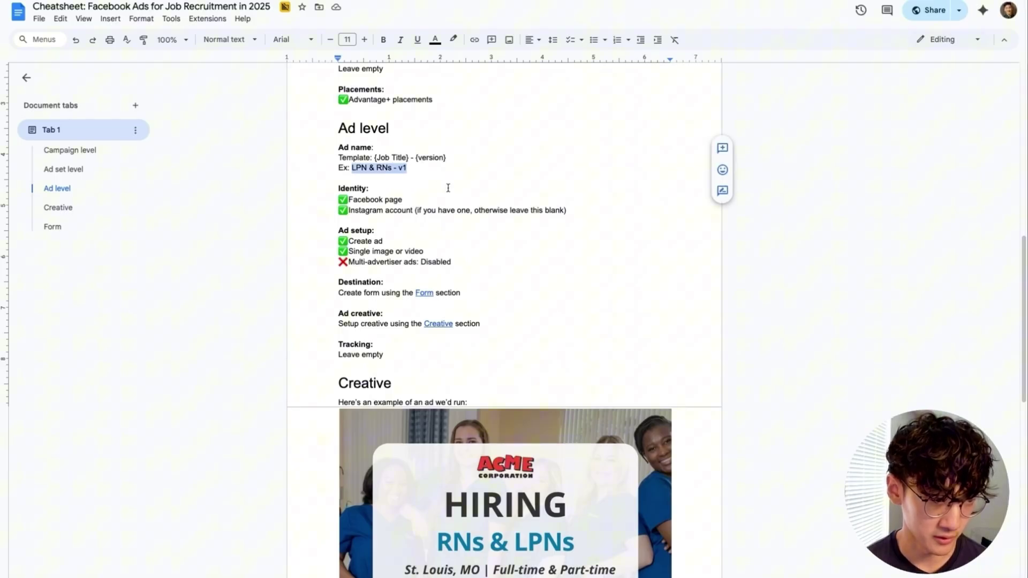
{"action": "key", "text": "ctrl+c"}
{"action": "key", "text": "alt+Tab"}
{"action": "key", "text": "ctrl+a"}
{"action": "key", "text": "ctrl+v"}
{"action": "scroll", "coordinate": [350, 168], "scroll_direction": "down", "scroll_amount": 2}
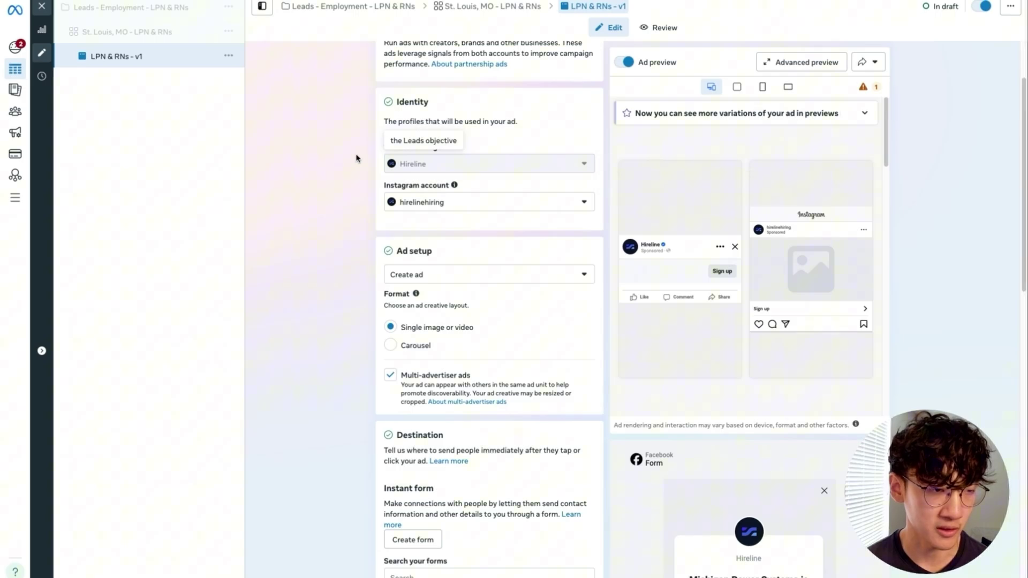
- Keep hirelinehiring as the ad's Instagram account
{"action": "scroll", "coordinate": [356, 155], "scroll_direction": "down", "scroll_amount": 1}
{"action": "left_click", "coordinate": [427, 177]}
{"action": "left_click", "coordinate": [375, 179]}
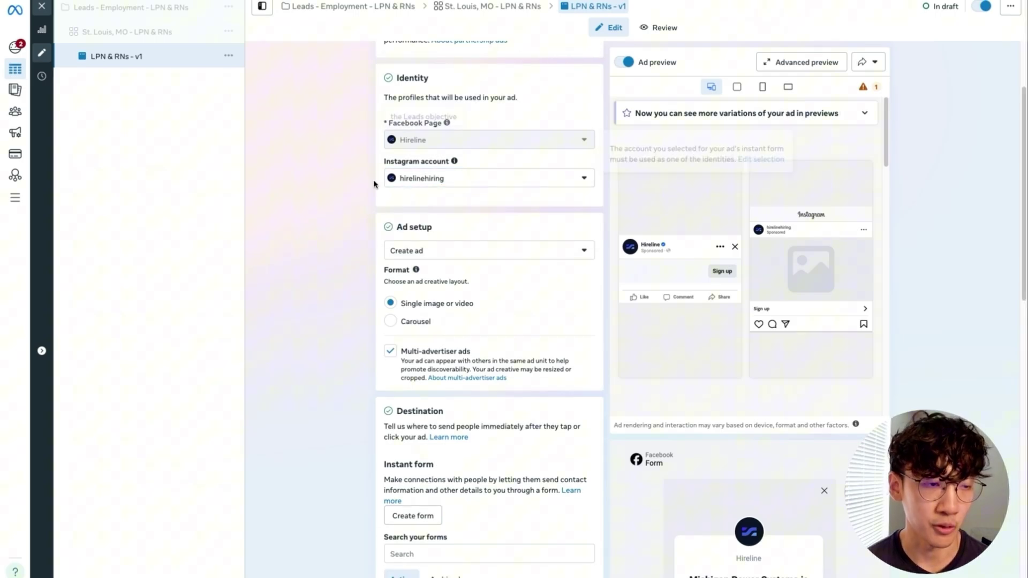
{"action": "left_click", "coordinate": [432, 174]}
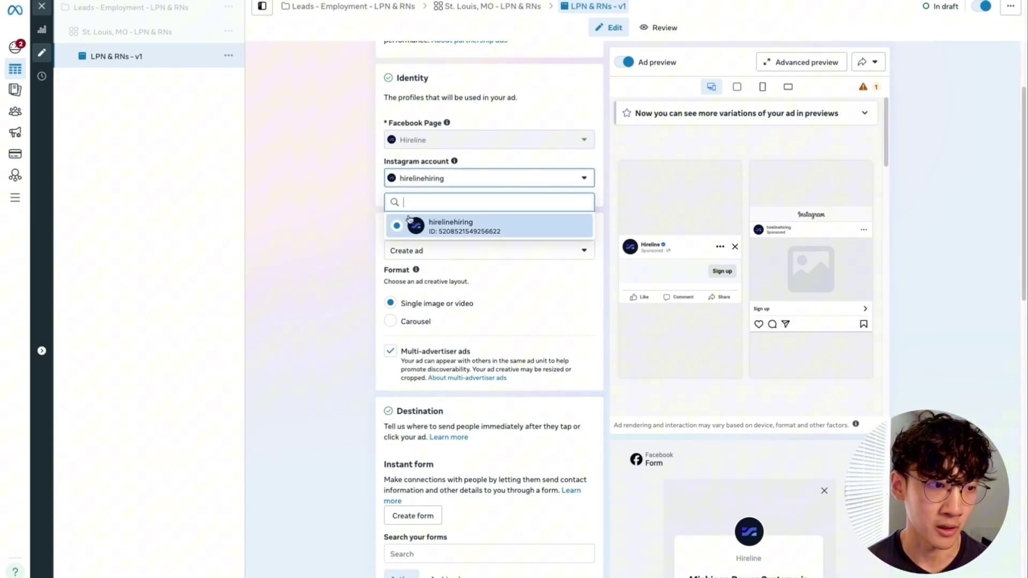
{"action": "left_click", "coordinate": [351, 213]}
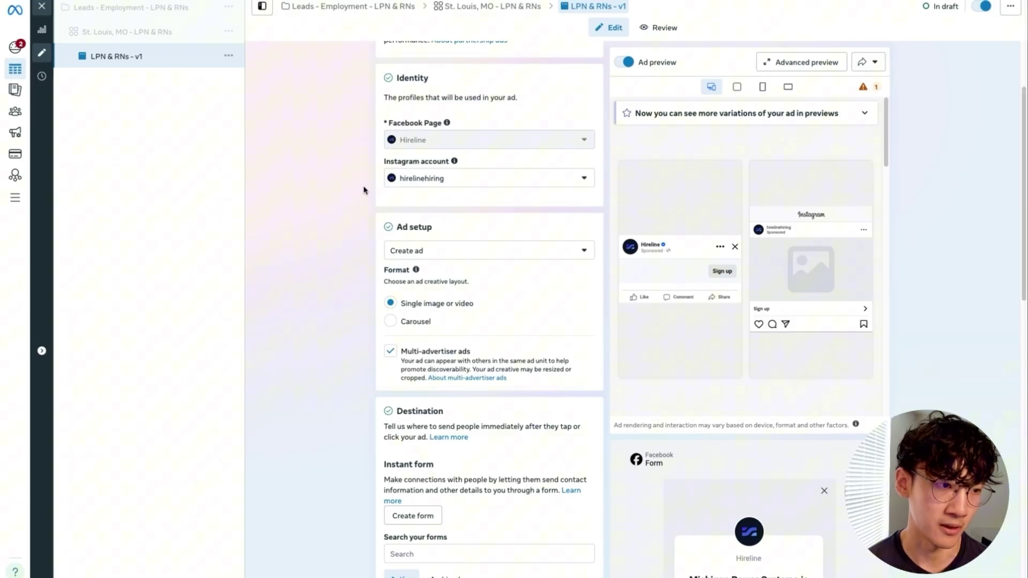
- Uncheck Multi-advertiser ads and scroll down to the Ad creative section
{"action": "scroll", "coordinate": [333, 200], "scroll_direction": "down", "scroll_amount": 1}
{"action": "left_click", "coordinate": [428, 312]}
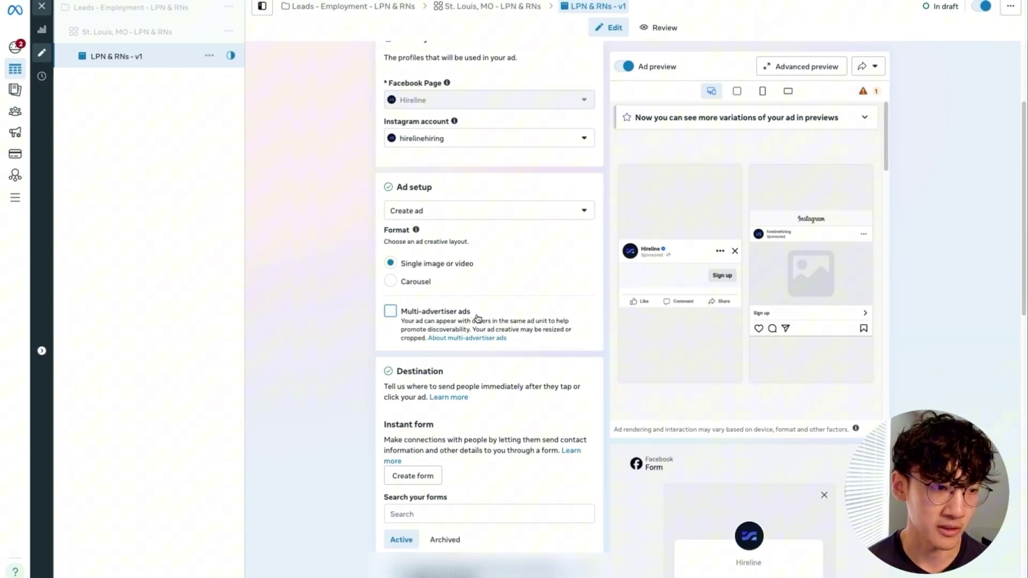
{"action": "scroll", "coordinate": [332, 308], "scroll_direction": "down", "scroll_amount": 4}
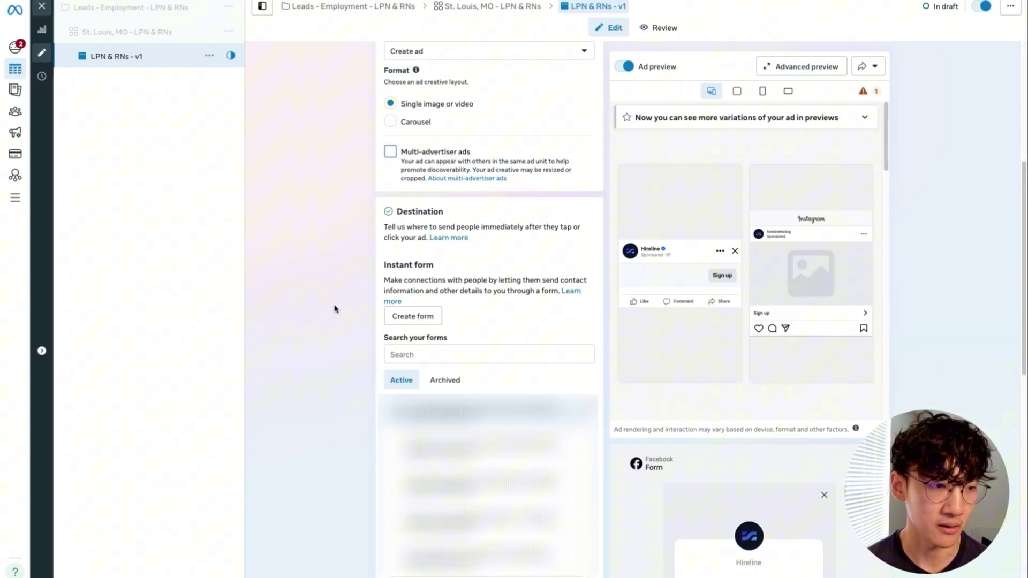
{"action": "scroll", "coordinate": [336, 309], "scroll_direction": "down", "scroll_amount": 3}
{"action": "scroll", "coordinate": [340, 303], "scroll_direction": "up", "scroll_amount": 1}
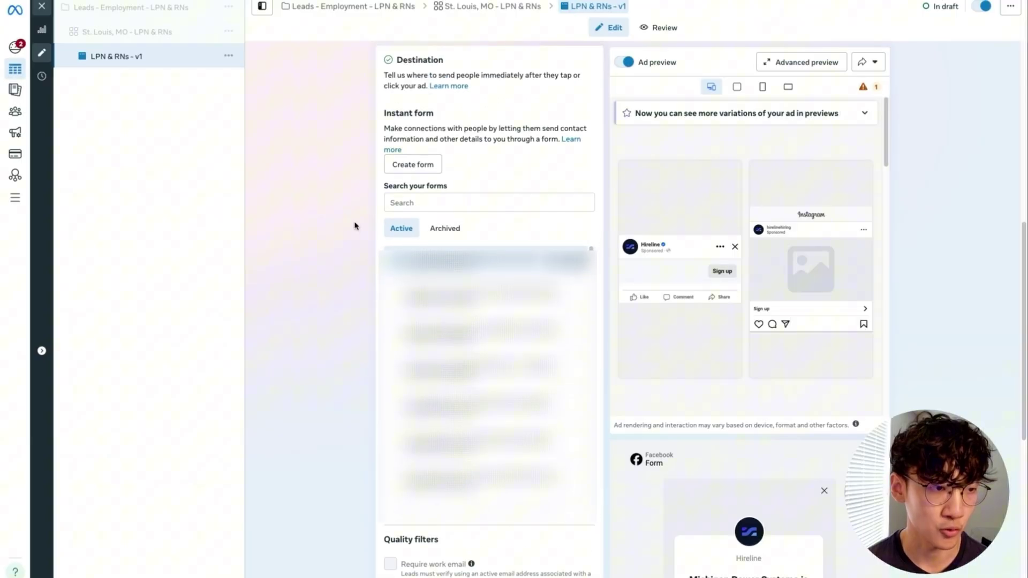
{"action": "scroll", "coordinate": [356, 225], "scroll_direction": "down", "scroll_amount": 2}
{"action": "scroll", "coordinate": [355, 235], "scroll_direction": "down", "scroll_amount": 7}
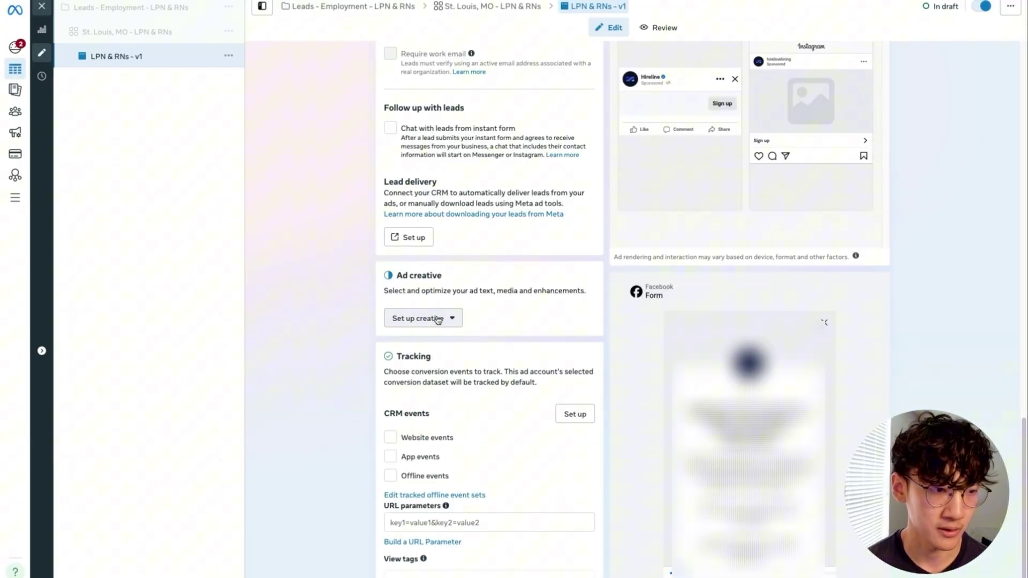
- Start the ad creative with an account image, keeping its crop
{"action": "left_click", "coordinate": [436, 319]}
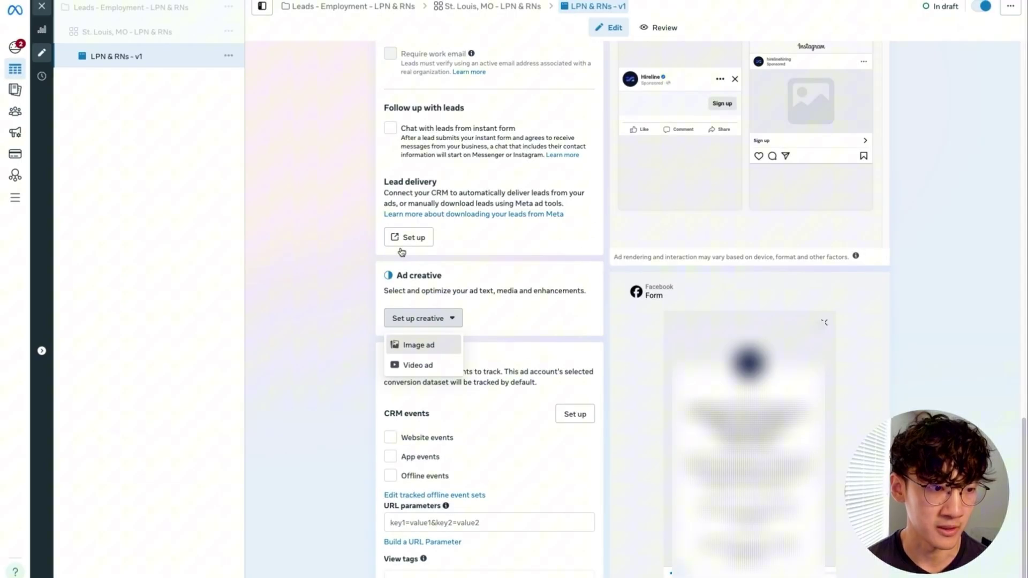
{"action": "key", "text": "ctrl+Tab"}
{"action": "scroll", "coordinate": [402, 249], "scroll_direction": "down", "scroll_amount": 10}
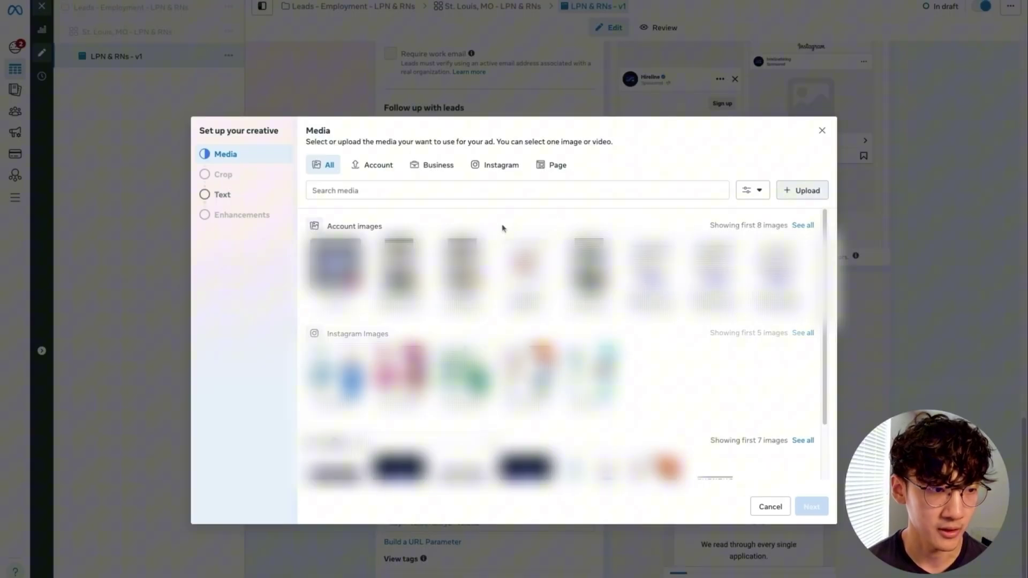
{"action": "left_click", "coordinate": [517, 254]}
{"action": "left_click", "coordinate": [810, 506]}
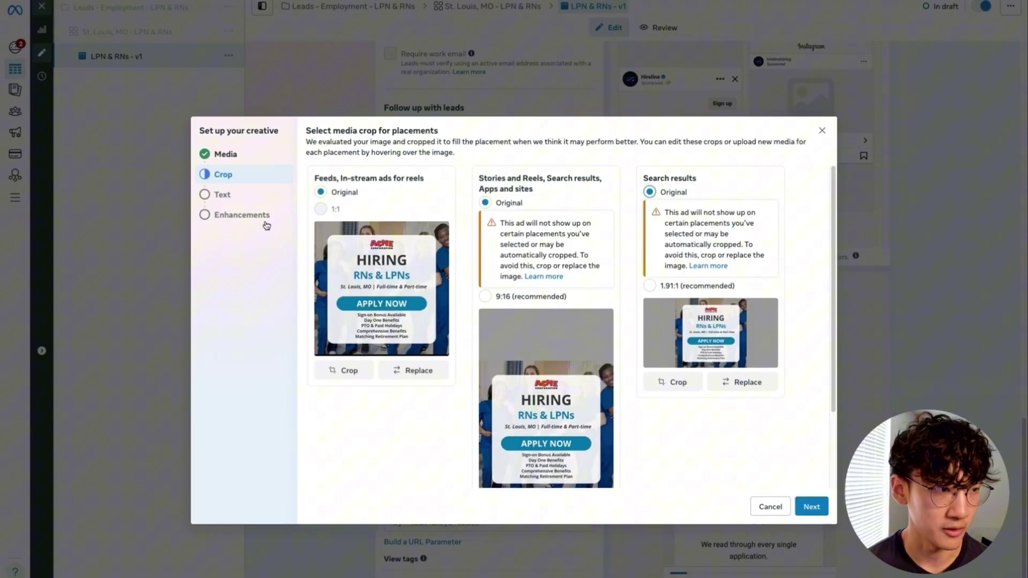
{"action": "left_click", "coordinate": [232, 197]}
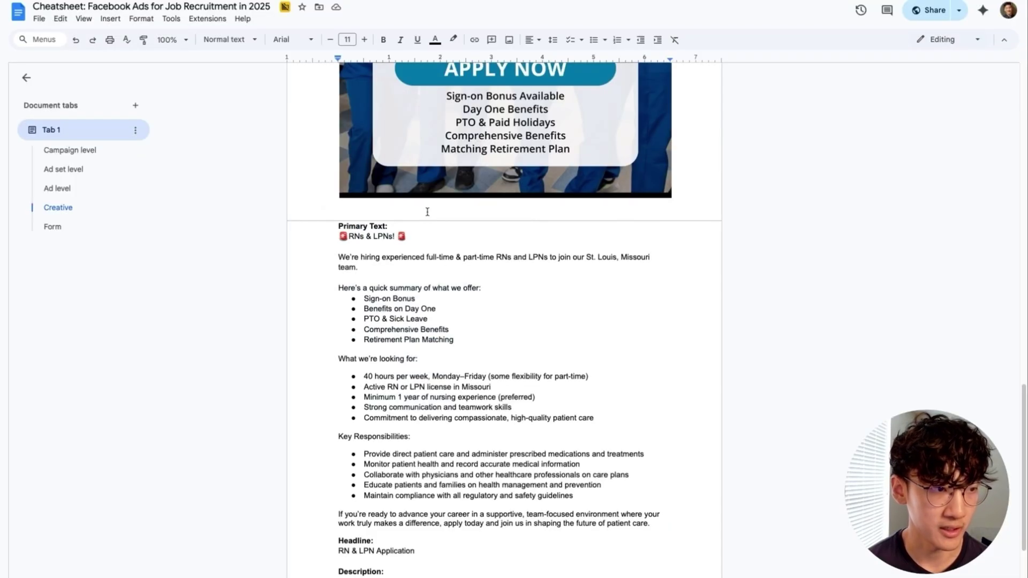
- Paste the RN/LPN job ad from the cheatsheet as primary text and add bullets
{"action": "left_click_drag", "start_coordinate": [339, 236], "coordinate": [649, 525]}
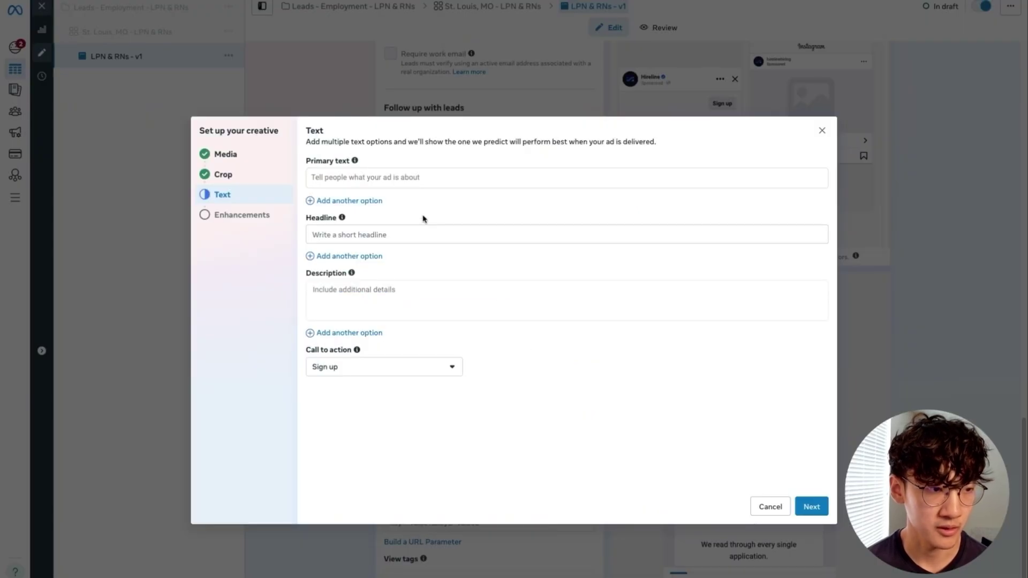
{"action": "left_click", "coordinate": [431, 179]}
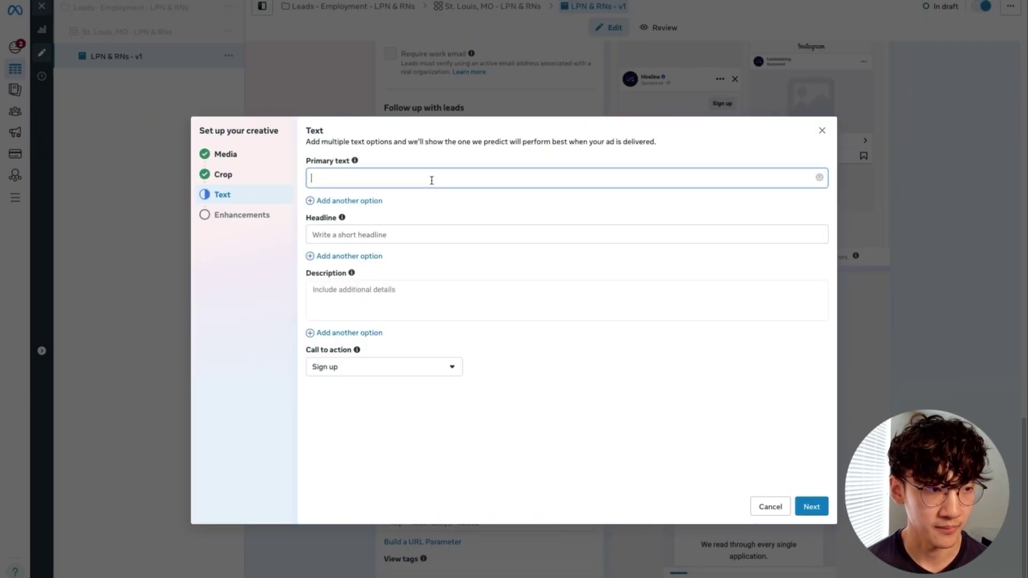
{"action": "key", "text": "ctrl+v"}
{"action": "scroll", "coordinate": [450, 298], "scroll_direction": "down", "scroll_amount": 1}
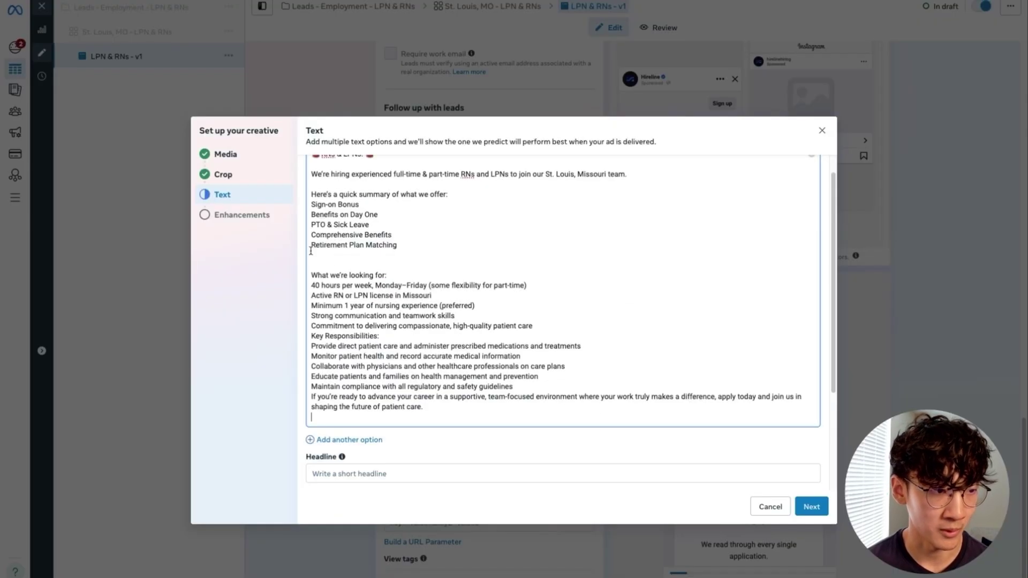
{"action": "type", "text": "•"}
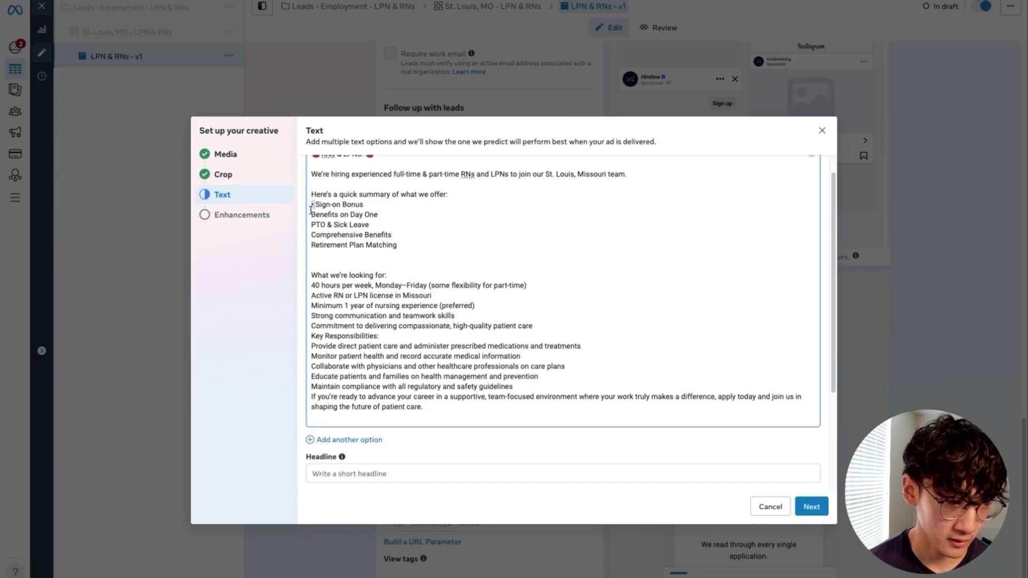
{"action": "scroll", "coordinate": [311, 210], "scroll_direction": "up", "scroll_amount": 1}
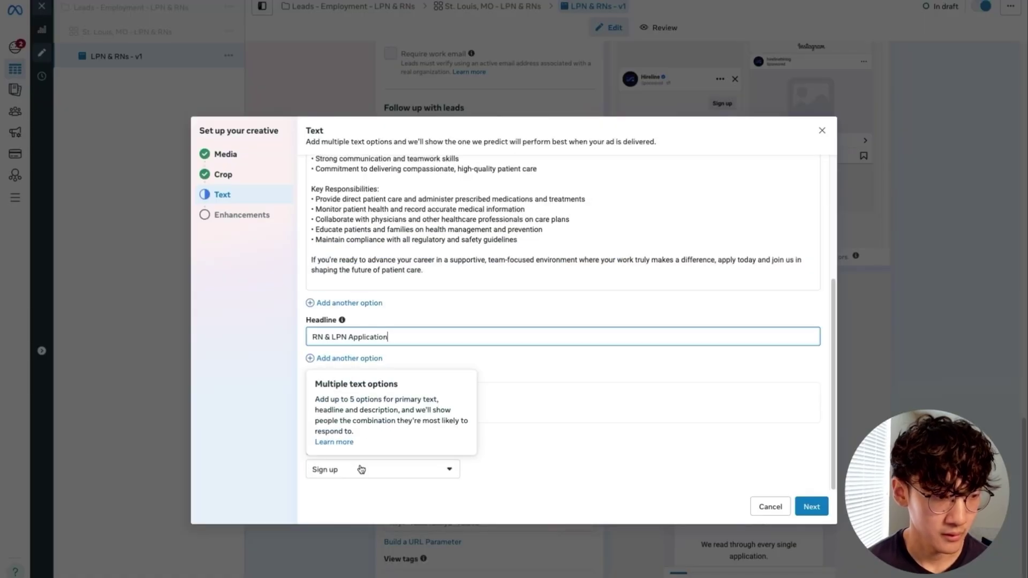
- Set the call to action to Apply now and review the creative enhancements
{"action": "left_click", "coordinate": [362, 469]}
{"action": "left_click", "coordinate": [375, 511]}
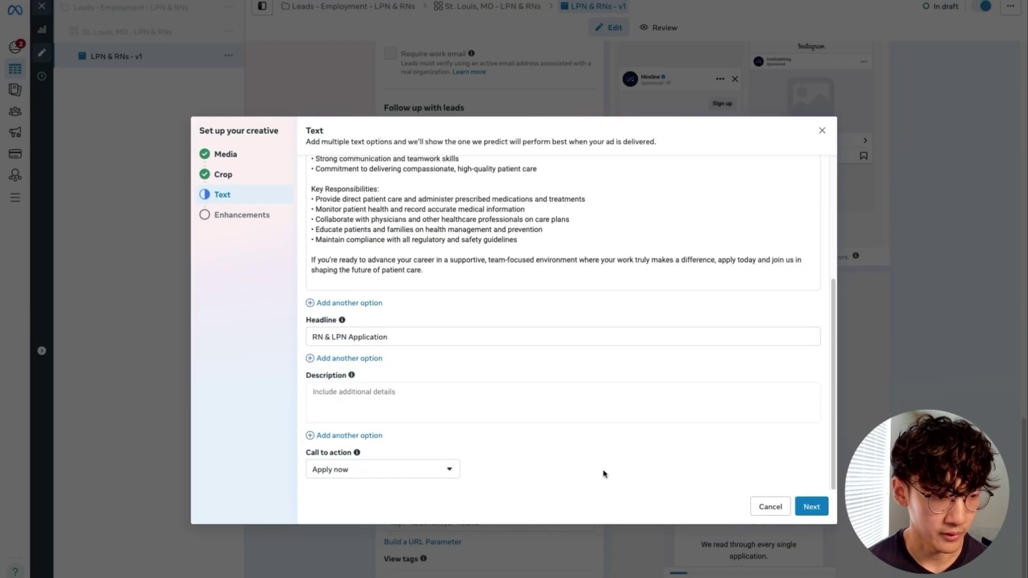
{"action": "left_click", "coordinate": [811, 507]}
{"action": "scroll", "coordinate": [436, 326], "scroll_direction": "down", "scroll_amount": 5}
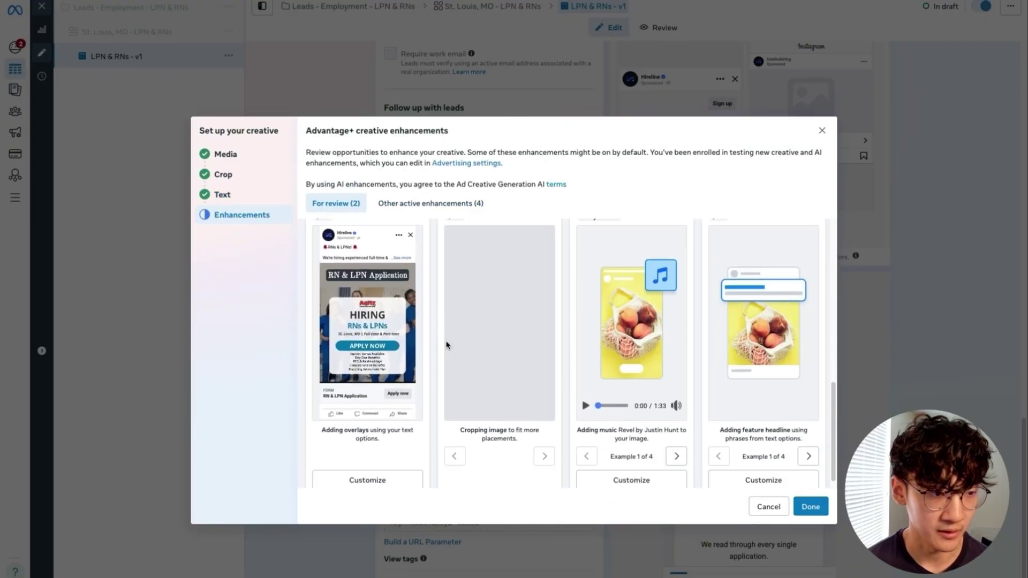
{"action": "scroll", "coordinate": [450, 346], "scroll_direction": "down", "scroll_amount": 3}
{"action": "scroll", "coordinate": [529, 354], "scroll_direction": "up", "scroll_amount": 3}
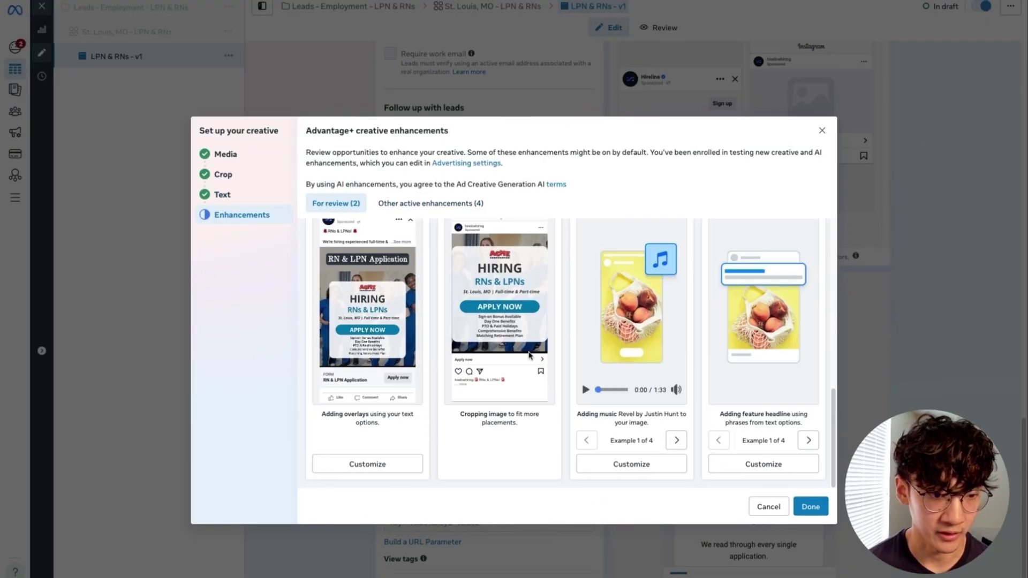
{"action": "scroll", "coordinate": [530, 354], "scroll_direction": "up", "scroll_amount": 5}
- Finish the ad creative and start a new instant form
{"action": "left_click", "coordinate": [811, 507]}
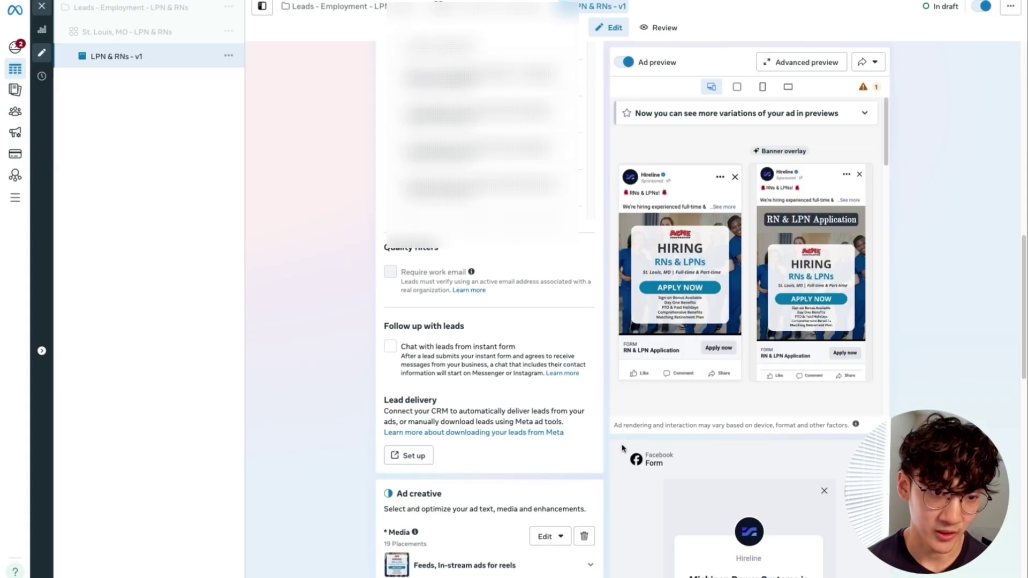
{"action": "scroll", "coordinate": [385, 343], "scroll_direction": "up", "scroll_amount": 7}
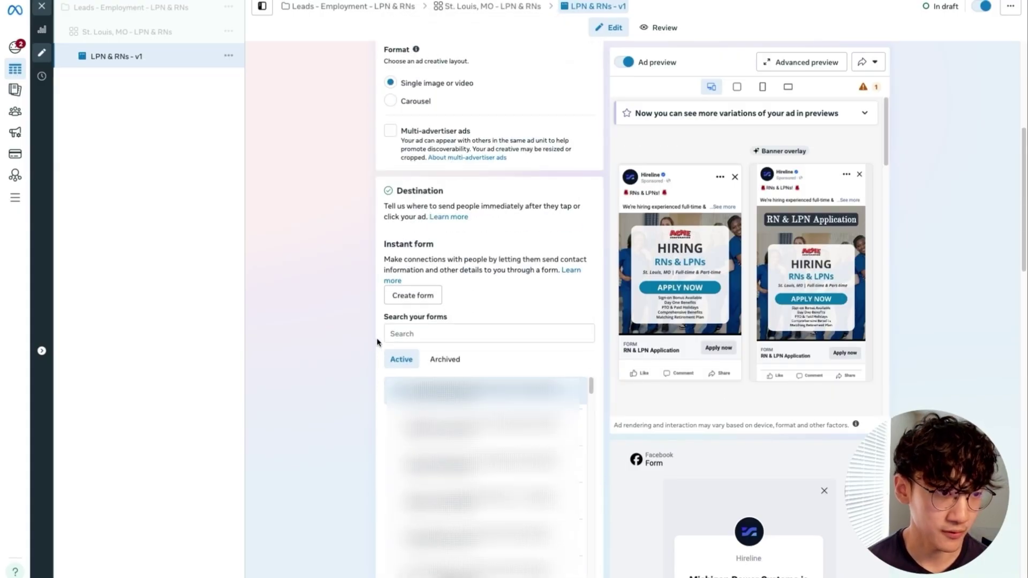
{"action": "left_click", "coordinate": [413, 299]}
{"action": "left_click", "coordinate": [514, 363]}
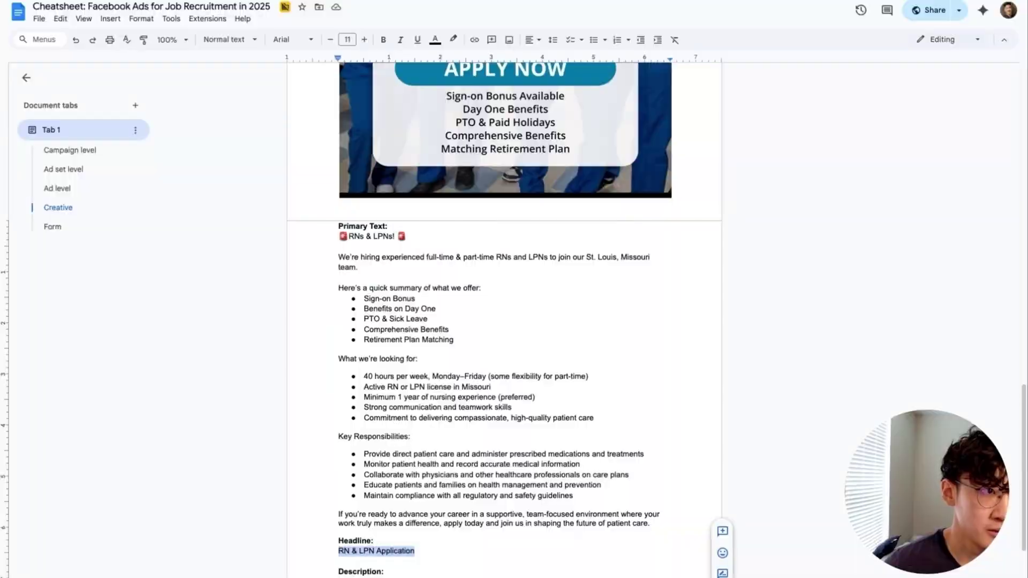
- Name the form 'RN & LPN Application', make it Higher intent and require phone passcode verification
{"action": "left_click", "coordinate": [91, 234]}
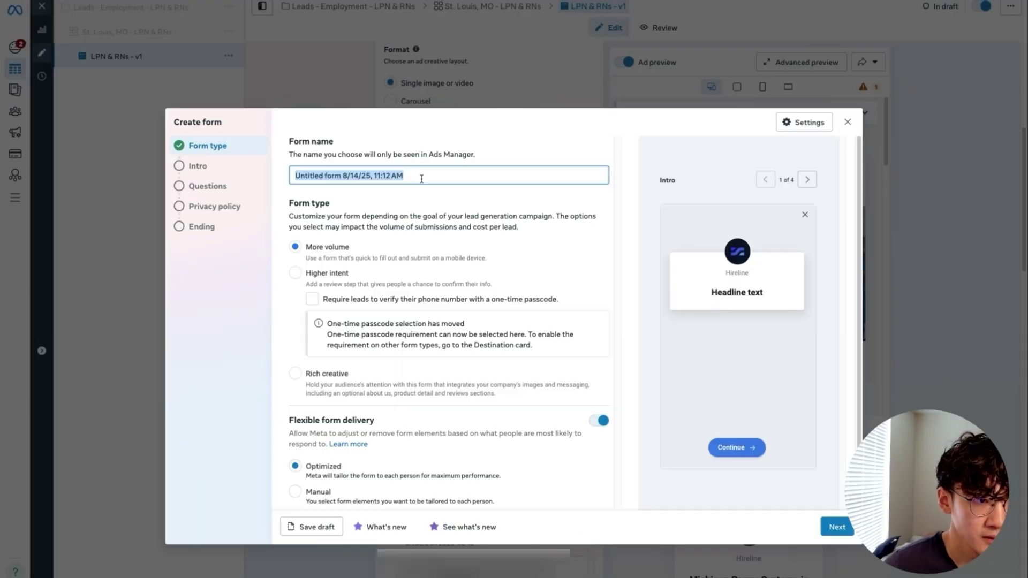
{"action": "type", "text": "RN & LPN Application"}
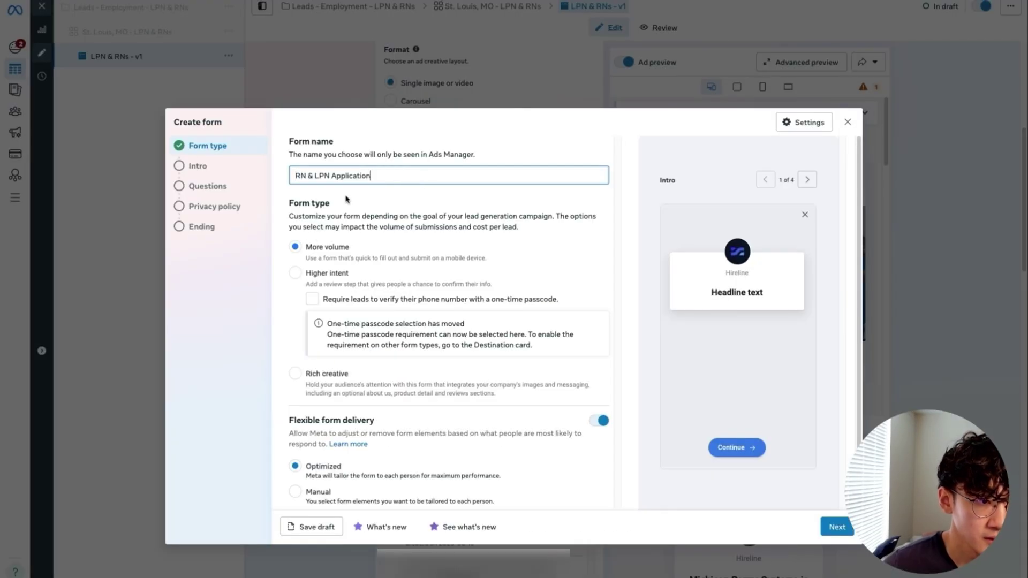
{"action": "left_click", "coordinate": [295, 273]}
{"action": "left_click", "coordinate": [313, 299]}
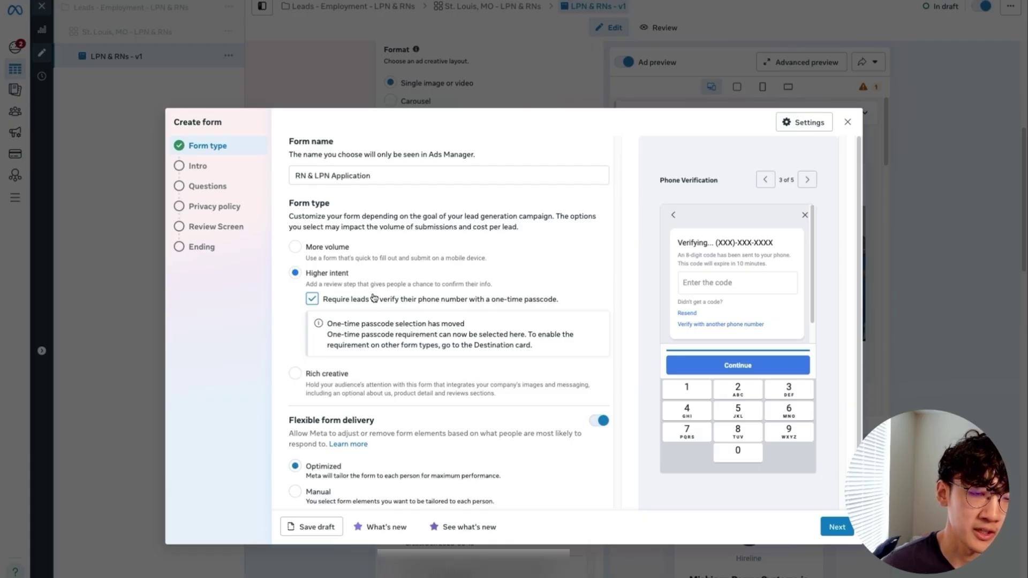
{"action": "scroll", "coordinate": [374, 297], "scroll_direction": "down", "scroll_amount": 1}
{"action": "scroll", "coordinate": [373, 298], "scroll_direction": "down", "scroll_amount": 1}
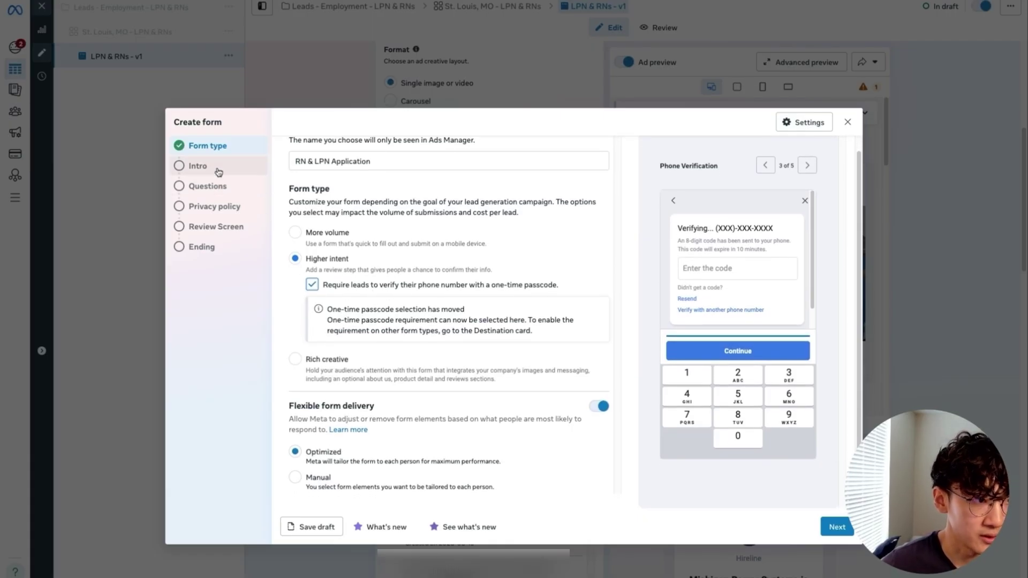
- Paste the hiring headline from the cheatsheet into the form intro's headline
{"action": "left_click", "coordinate": [198, 166]}
{"action": "key", "text": "alt+Tab"}
{"action": "key", "text": "ctrl+c"}
{"action": "key", "text": "alt+Tab"}
{"action": "left_click", "coordinate": [450, 240]}
{"action": "key", "text": "ctrl+v"}
- Copy the description paragraph from the cheatsheet into the intro description
{"action": "key", "text": "alt+Tab"}
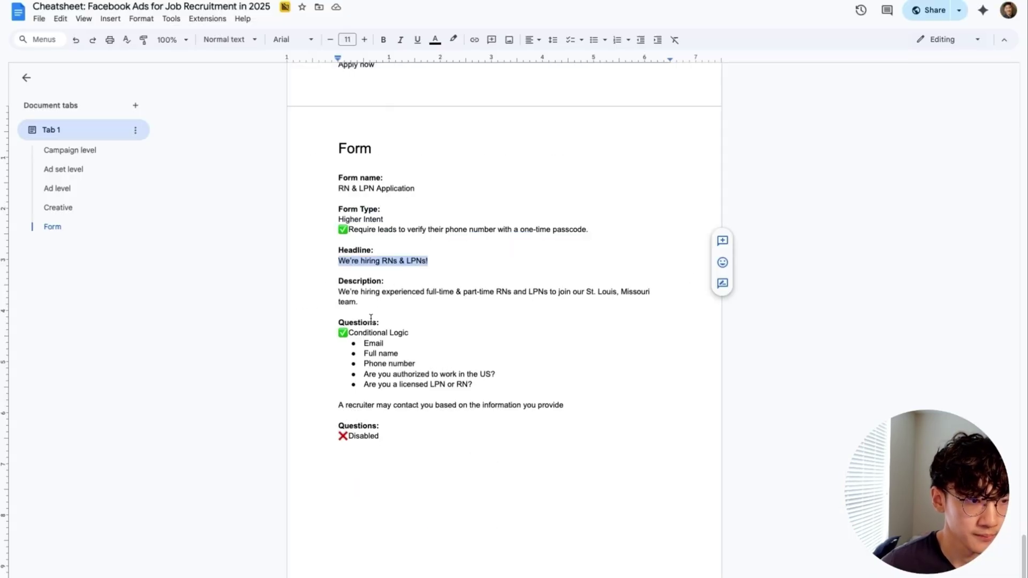
{"action": "left_click_drag", "start_coordinate": [358, 302], "coordinate": [338, 292]}
{"action": "key", "text": "ctrl+c"}
{"action": "key", "text": "alt+Tab"}
{"action": "left_click", "coordinate": [335, 326]}
{"action": "key", "text": "ctrl+v"}
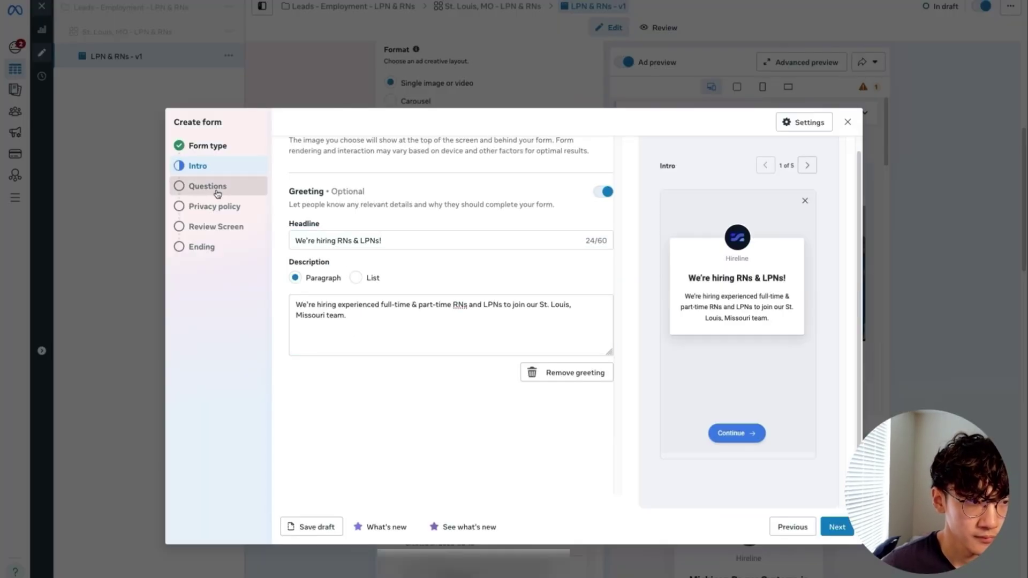
{"action": "key", "text": "alt+Tab"}
{"action": "key", "text": "alt+Tab"}
{"action": "scroll", "coordinate": [351, 306], "scroll_direction": "down", "scroll_amount": 3}
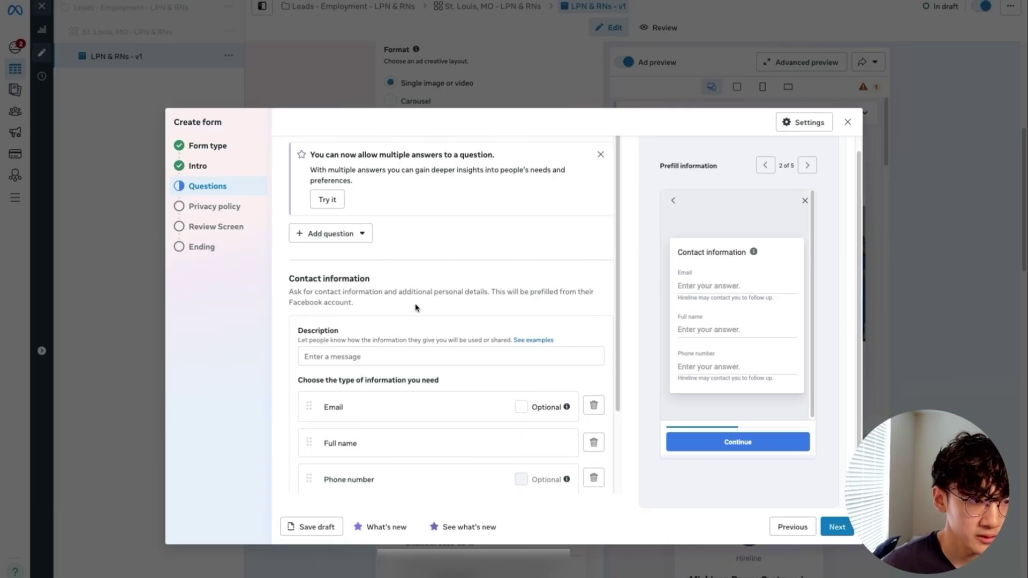
{"action": "scroll", "coordinate": [368, 400], "scroll_direction": "down", "scroll_amount": 1}
{"action": "scroll", "coordinate": [368, 399], "scroll_direction": "up", "scroll_amount": 3}
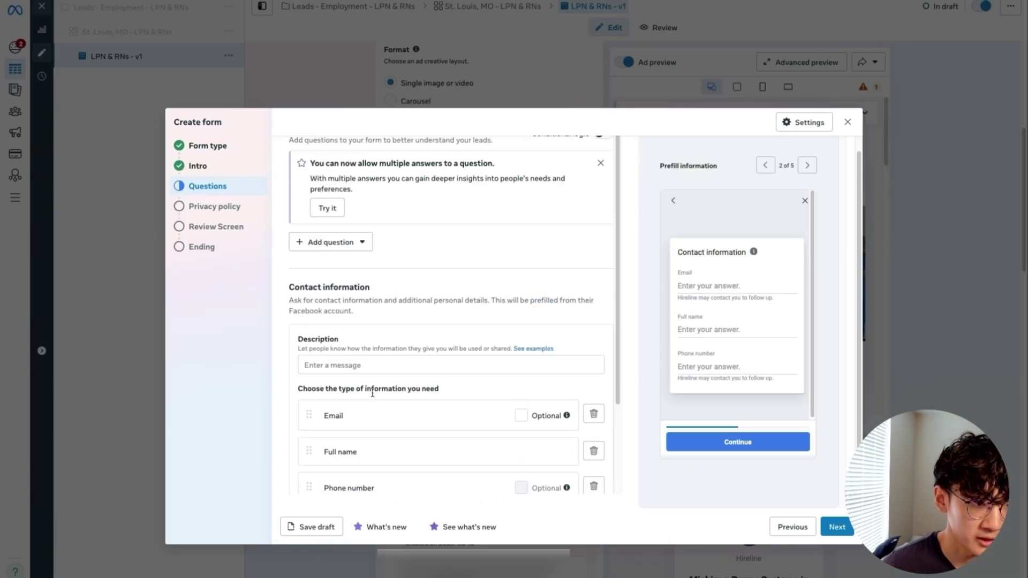
- Add multiple-choice Question 1 on US work authorization with answers Yes and No
{"action": "key", "text": "alt+Tab"}
{"action": "left_click", "coordinate": [376, 379]}
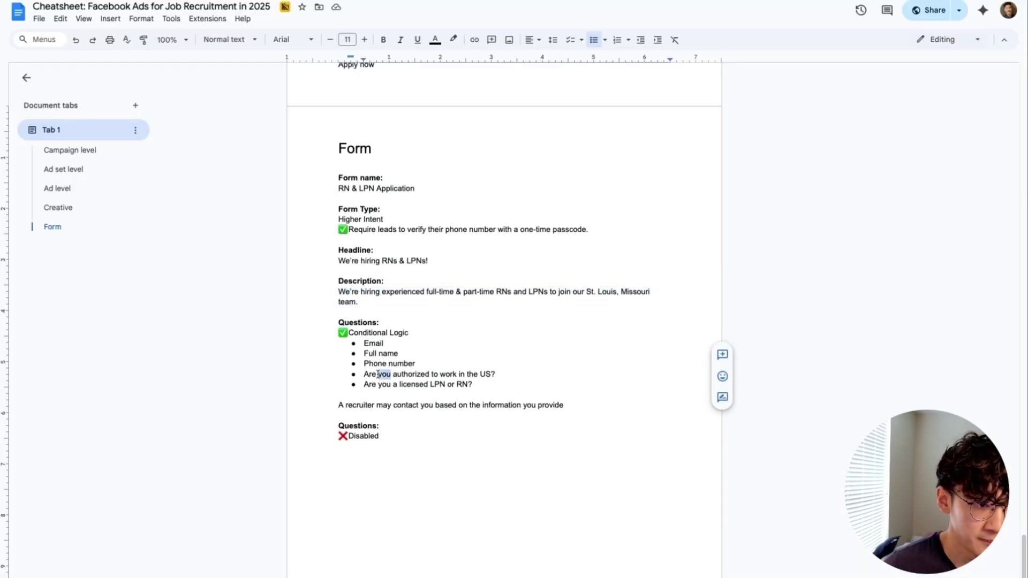
{"action": "key", "text": "alt+Tab"}
{"action": "left_click", "coordinate": [330, 257]}
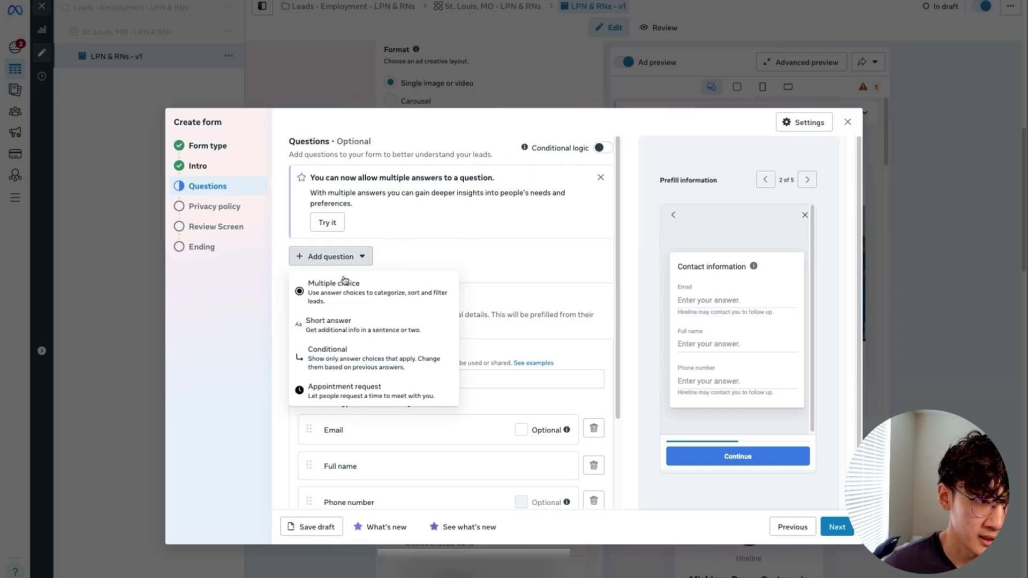
{"action": "left_click", "coordinate": [344, 282]}
{"action": "key", "text": "ctrl+v"}
{"action": "left_click", "coordinate": [401, 339]}
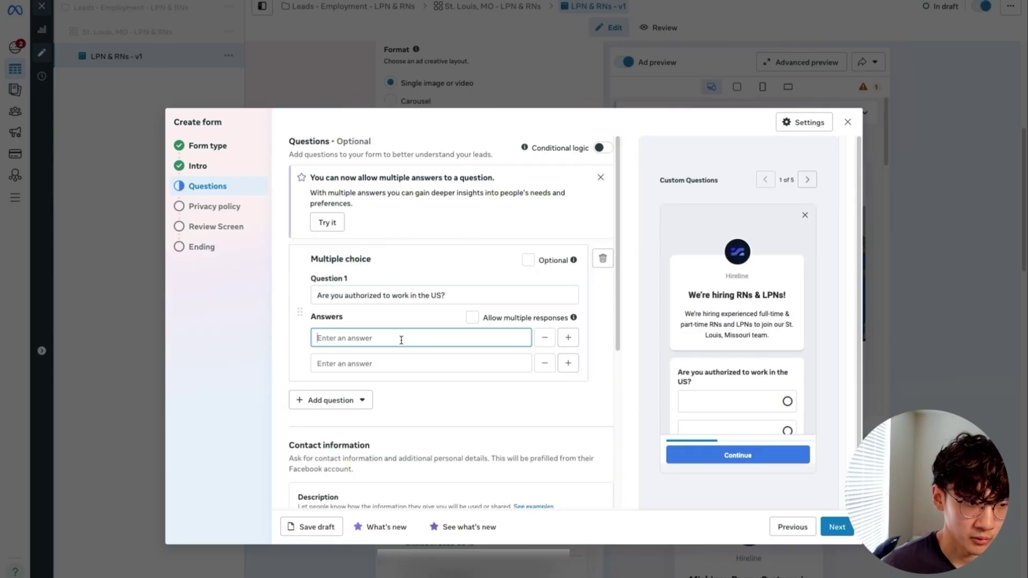
{"action": "type", "text": "Yes"}
{"action": "left_click", "coordinate": [403, 359]}
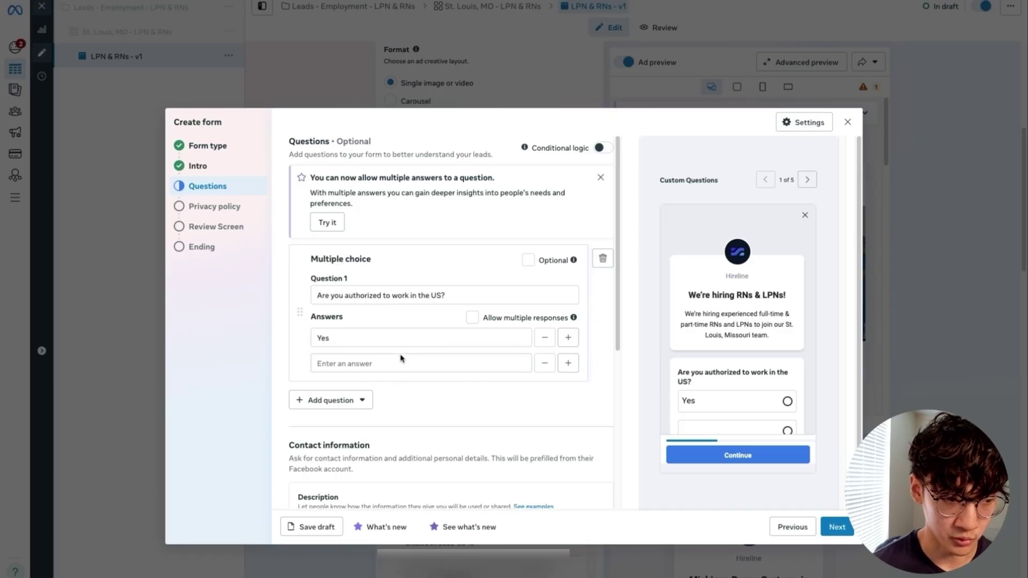
{"action": "type", "text": "No"}
- Add multiple-choice Question 2 on LPN or RN licensure 'in the state of Missouri', answering Yes
{"action": "key", "text": "alt+Tab"}
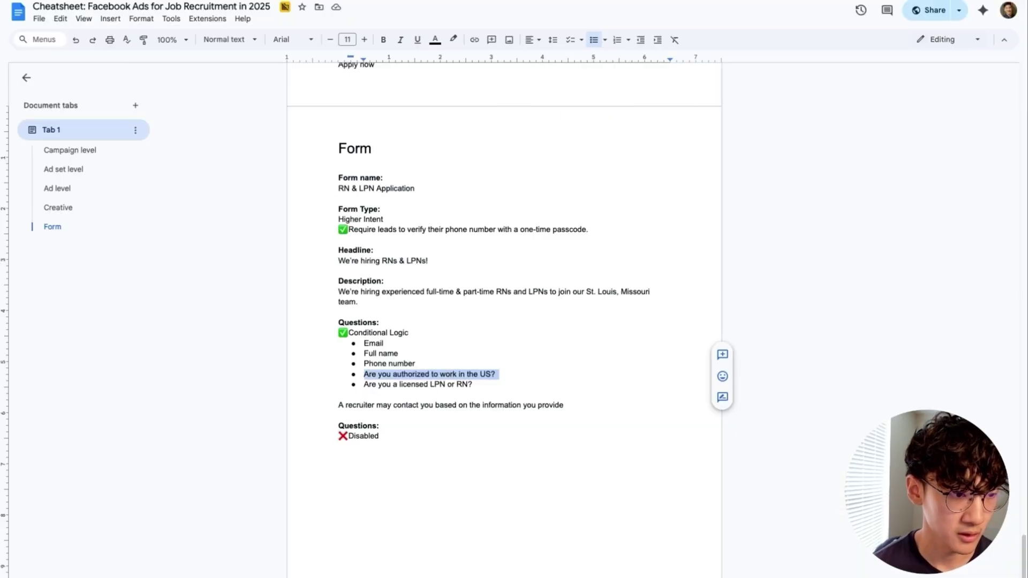
{"action": "left_click_drag", "start_coordinate": [365, 385], "coordinate": [473, 385]}
{"action": "key", "text": "alt+Tab"}
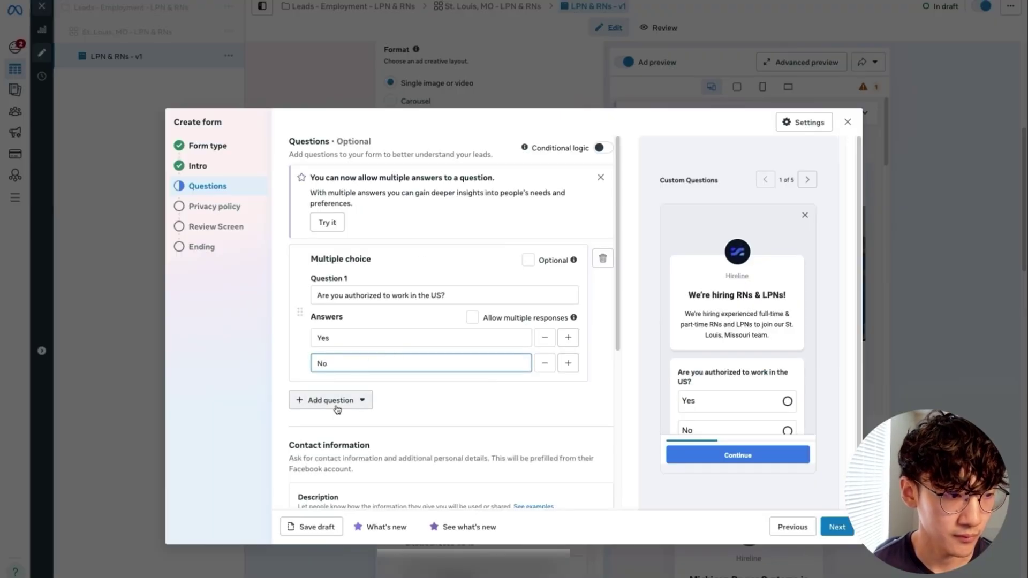
{"action": "left_click", "coordinate": [346, 402]}
{"action": "left_click", "coordinate": [348, 429]}
{"action": "key", "text": "ctrl+v"}
{"action": "key", "text": "Left"}
{"action": "type", "text": "in th"}
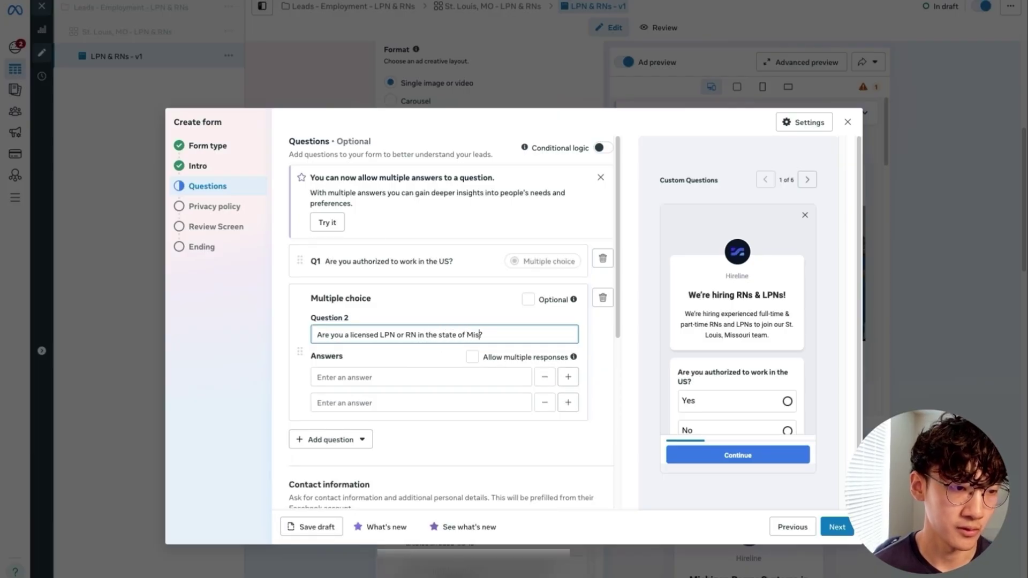
{"action": "type", "text": "e state of Missouri"}
{"action": "key", "text": "Tab"}
{"action": "type", "text": "Yes"}
{"action": "left_click", "coordinate": [410, 399]}
- Finish Question 2 with a No answer, enable conditional logic, and route Question 1's No to the non-leads end page
{"action": "type", "text": "No"}
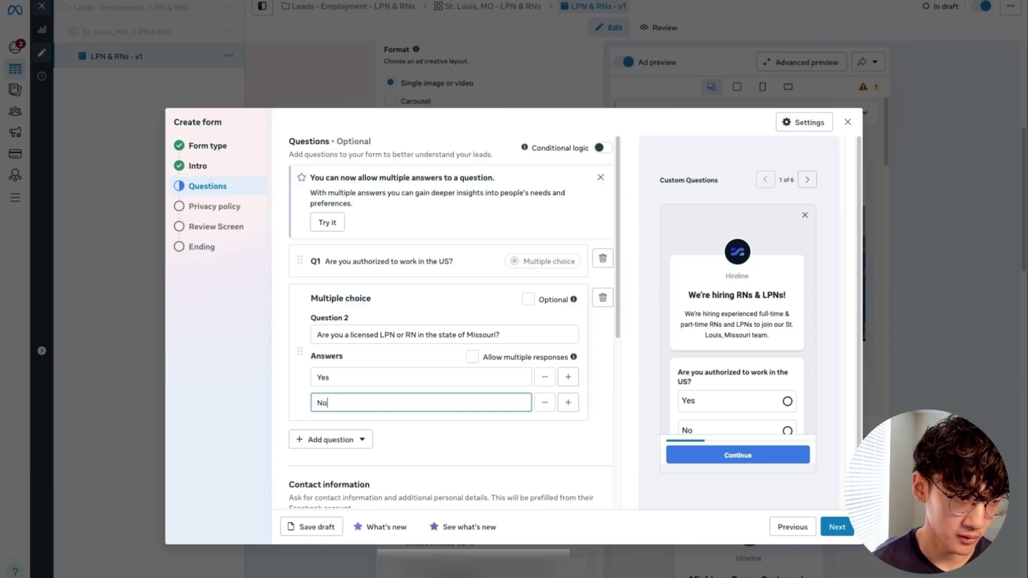
{"action": "left_click", "coordinate": [603, 148]}
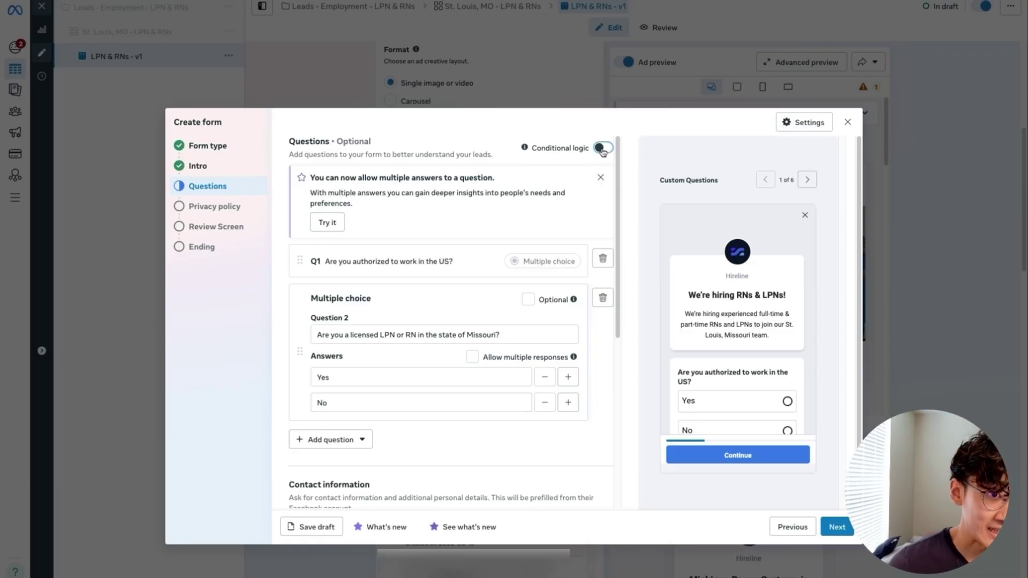
{"action": "left_click", "coordinate": [466, 268]}
{"action": "left_click", "coordinate": [482, 370]}
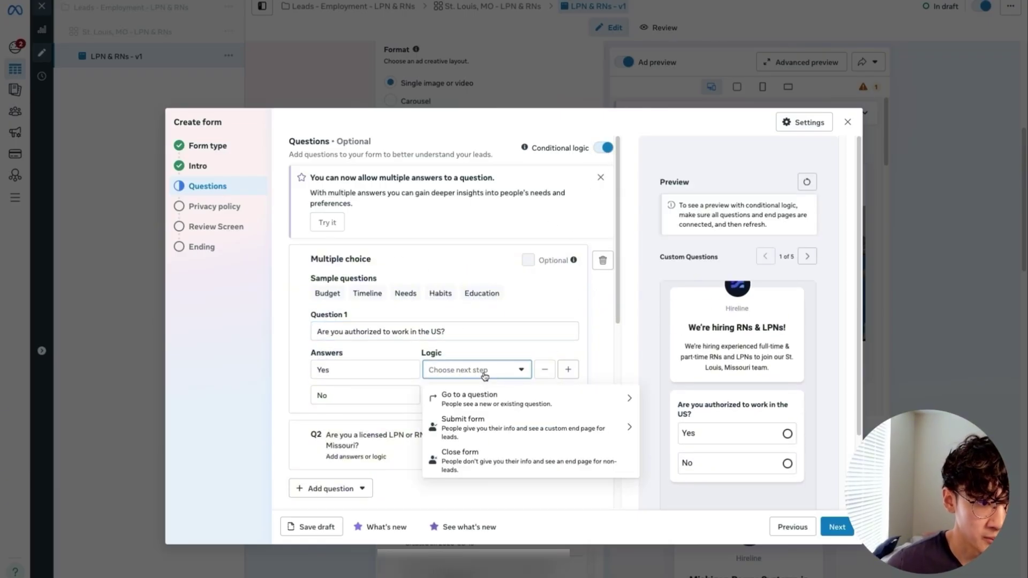
{"action": "left_click", "coordinate": [427, 359]}
{"action": "left_click", "coordinate": [430, 396]}
{"action": "left_click", "coordinate": [462, 482]}
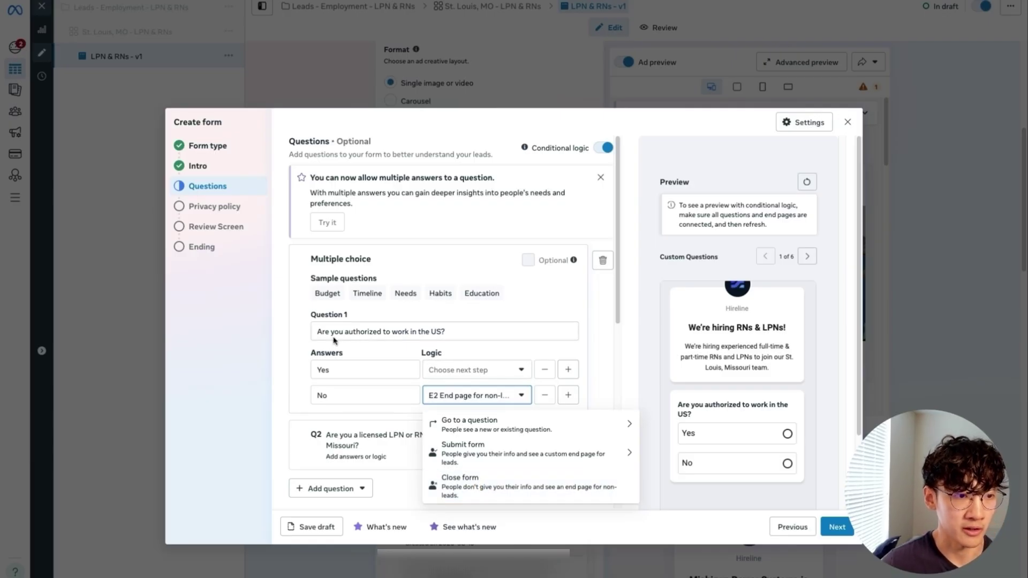
- Route Question 1's Yes to Question 2, and Question 2's Yes to submit to the E1 leads end page
{"action": "left_click", "coordinate": [442, 371]}
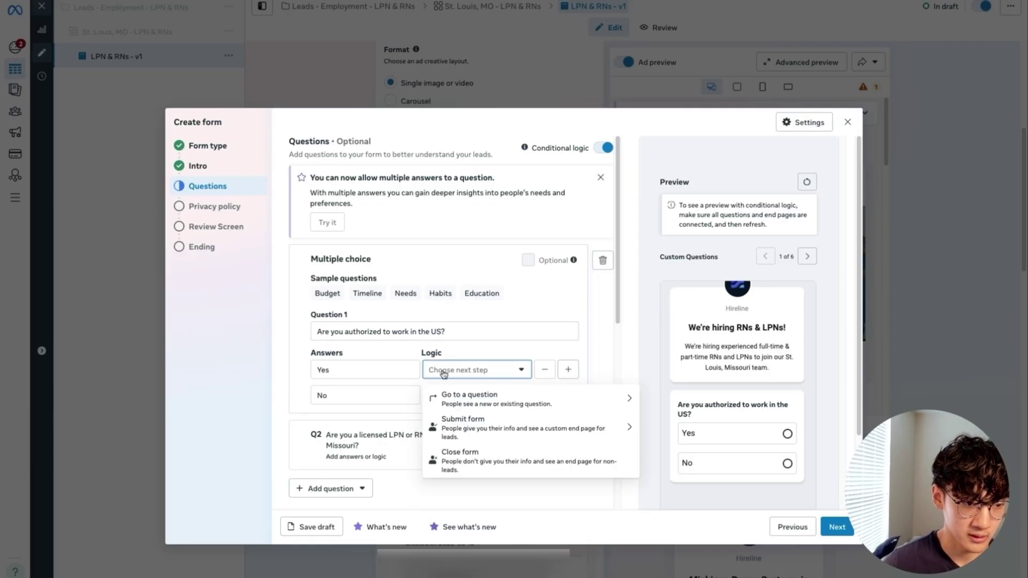
{"action": "left_click", "coordinate": [471, 399]}
{"action": "left_click", "coordinate": [496, 471]}
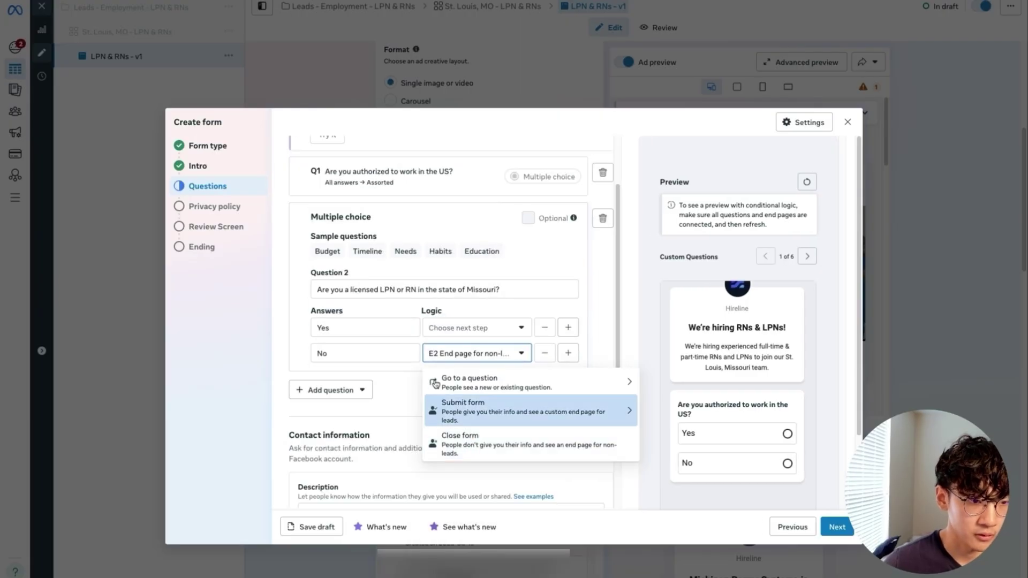
{"action": "left_click", "coordinate": [456, 329]}
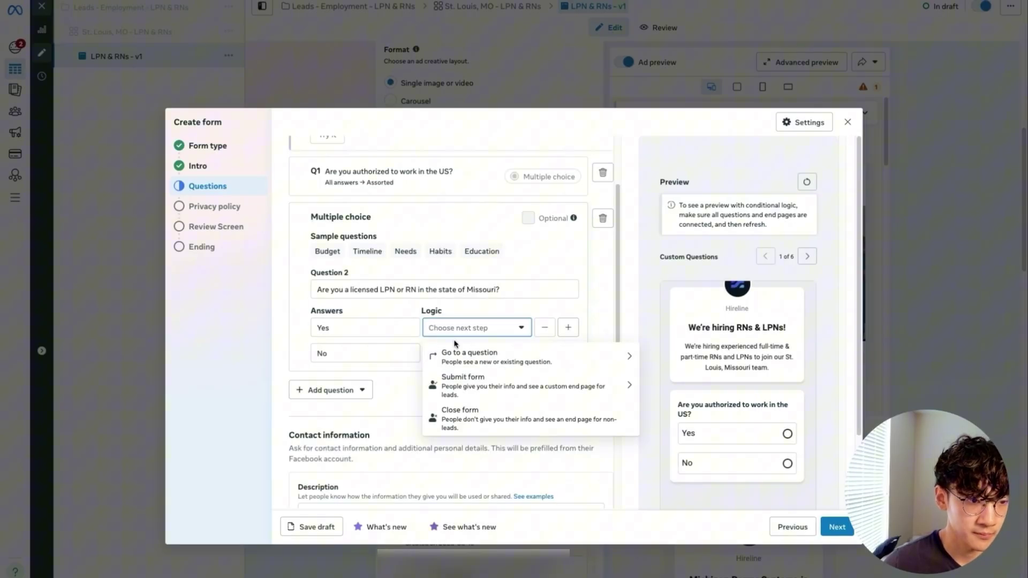
{"action": "left_click", "coordinate": [476, 388]}
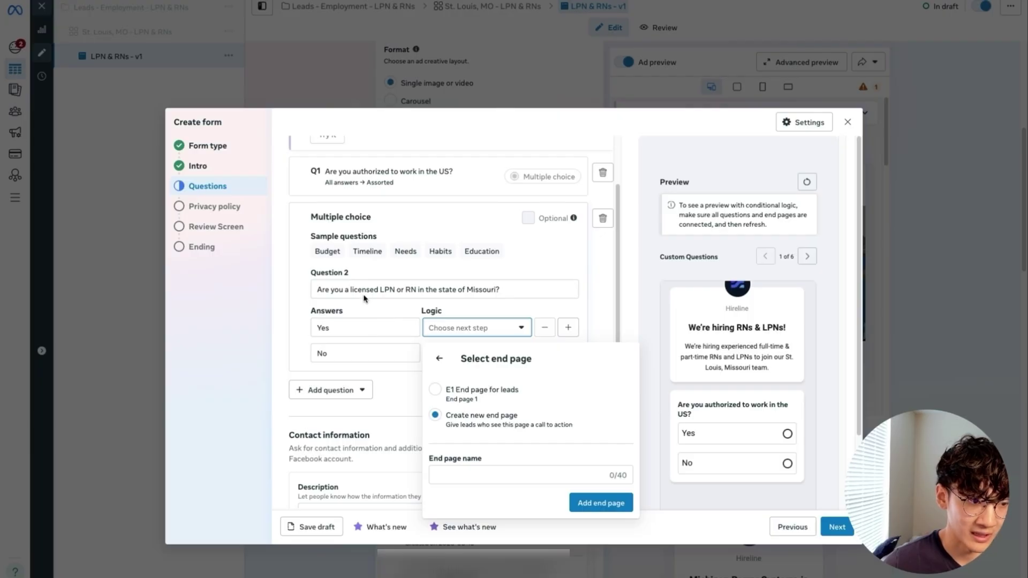
{"action": "left_click", "coordinate": [436, 390]}
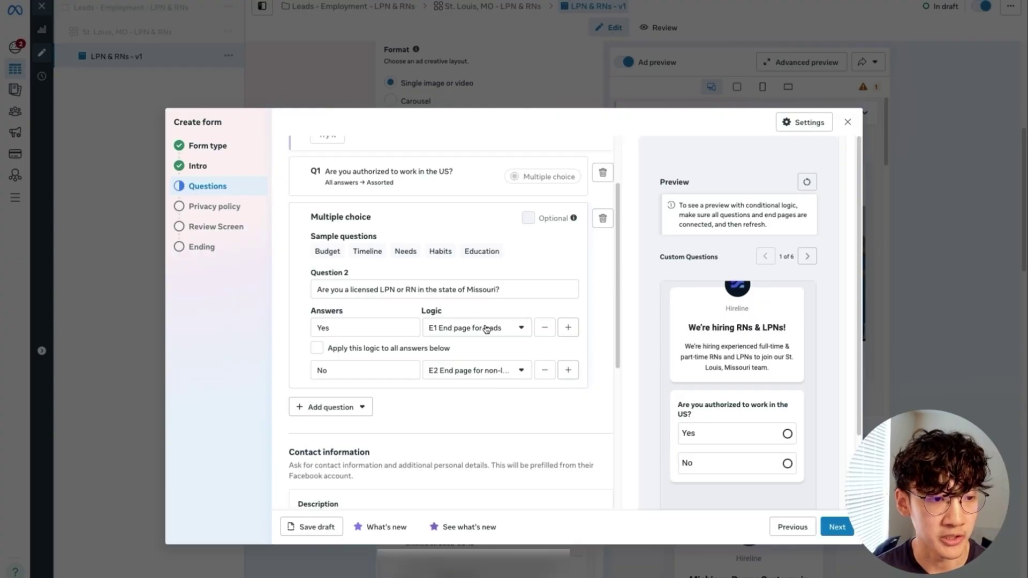
{"action": "scroll", "coordinate": [429, 348], "scroll_direction": "up", "scroll_amount": 3}
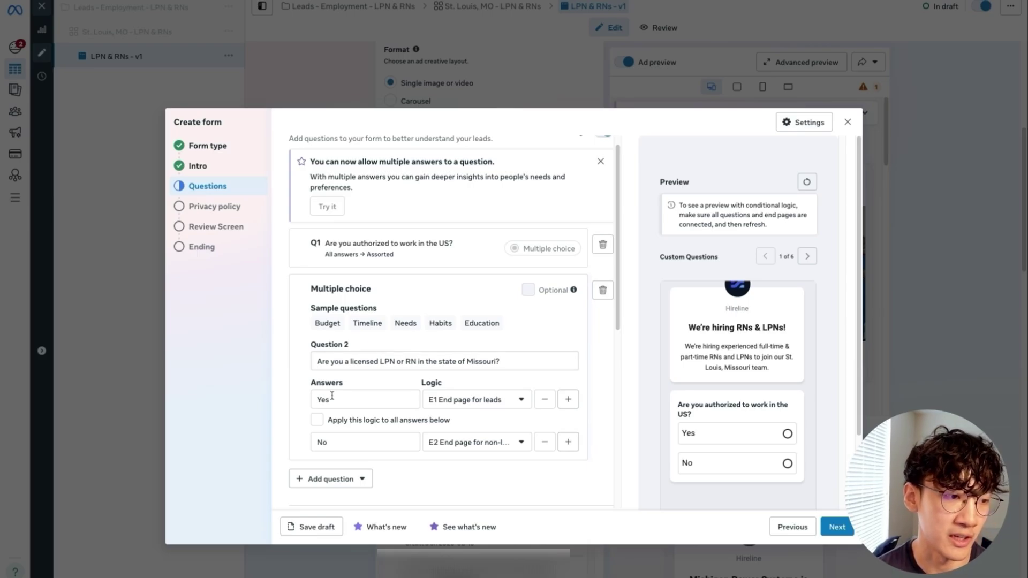
{"action": "scroll", "coordinate": [532, 376], "scroll_direction": "down", "scroll_amount": 10}
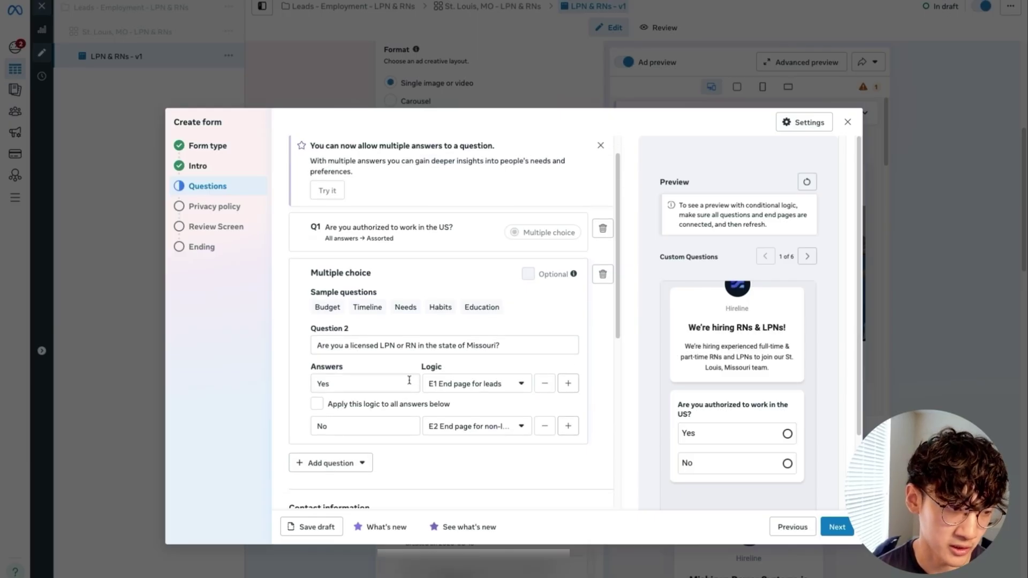
- Switch off the privacy policy link, then check the Review Screen and both Ending pages
{"action": "left_click", "coordinate": [207, 185]}
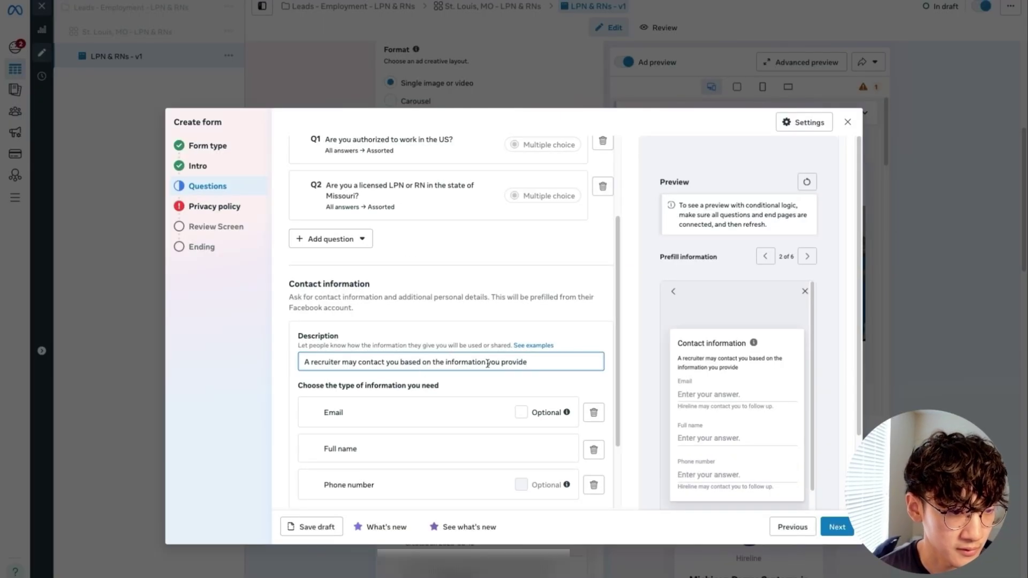
{"action": "left_click", "coordinate": [214, 206]}
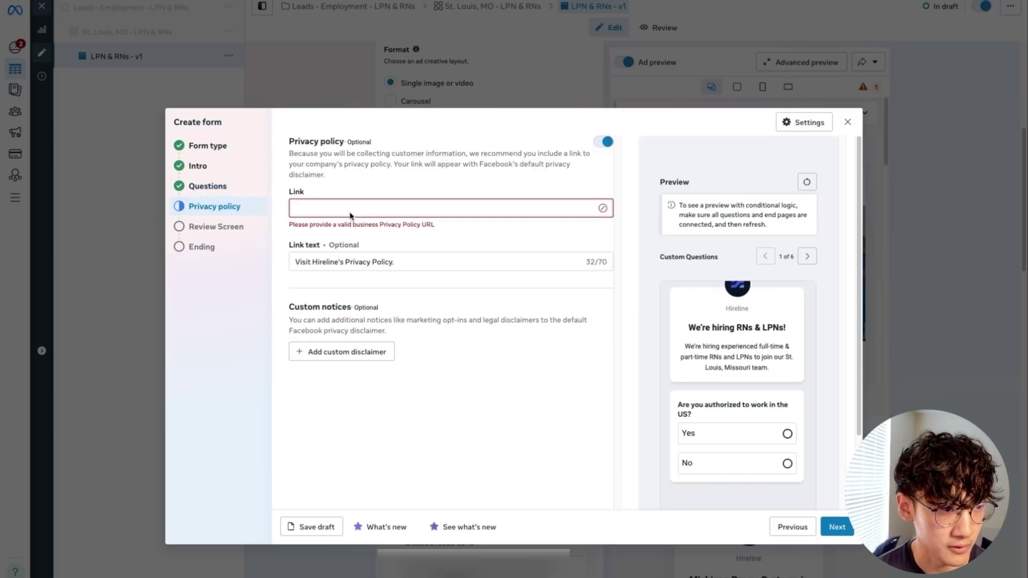
{"action": "left_click", "coordinate": [605, 141]}
{"action": "left_click", "coordinate": [236, 226]}
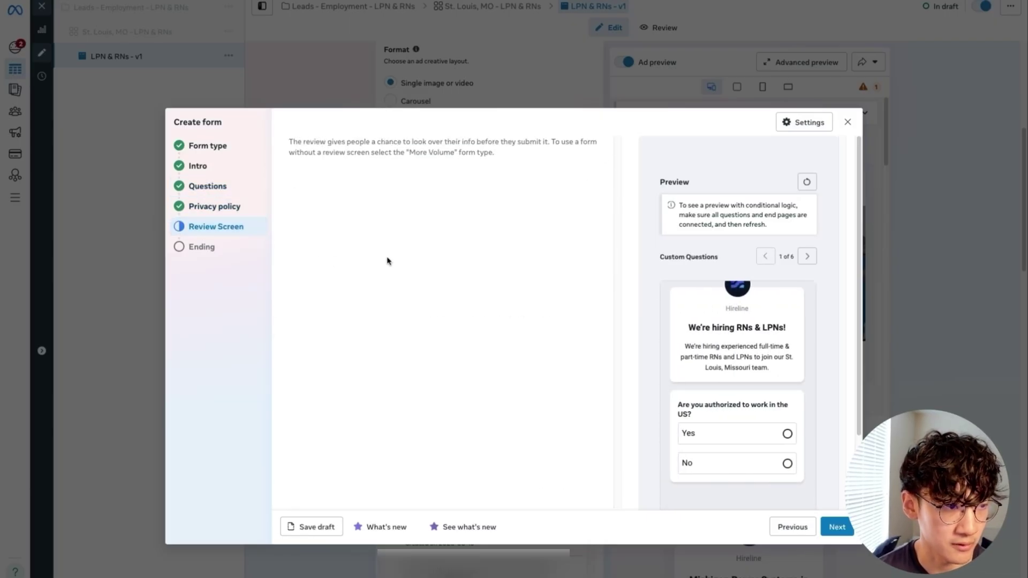
{"action": "left_click", "coordinate": [229, 246]}
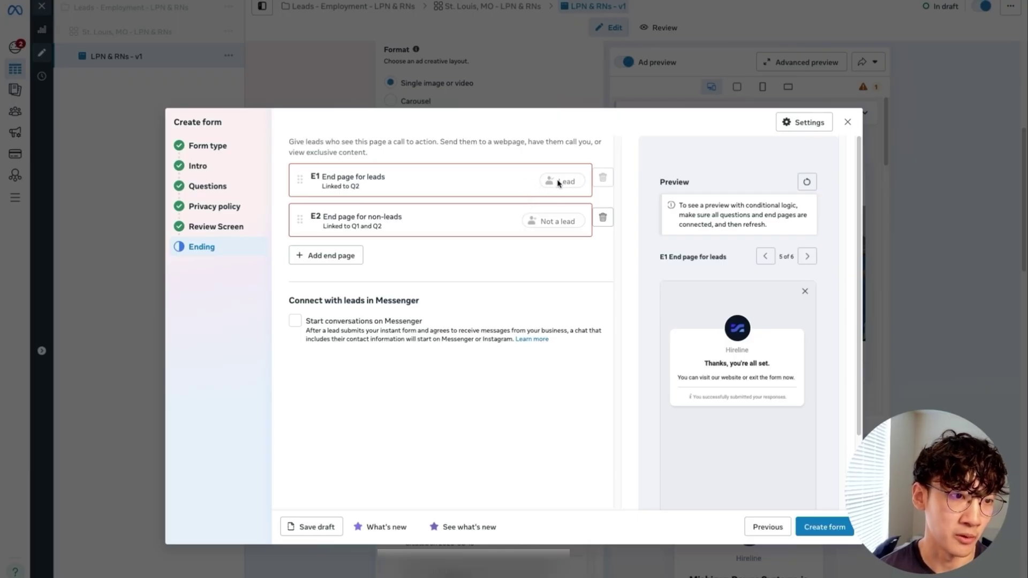
- Prefix the form name with 'STL -'
{"action": "left_click", "coordinate": [233, 145]}
{"action": "left_click", "coordinate": [396, 176]}
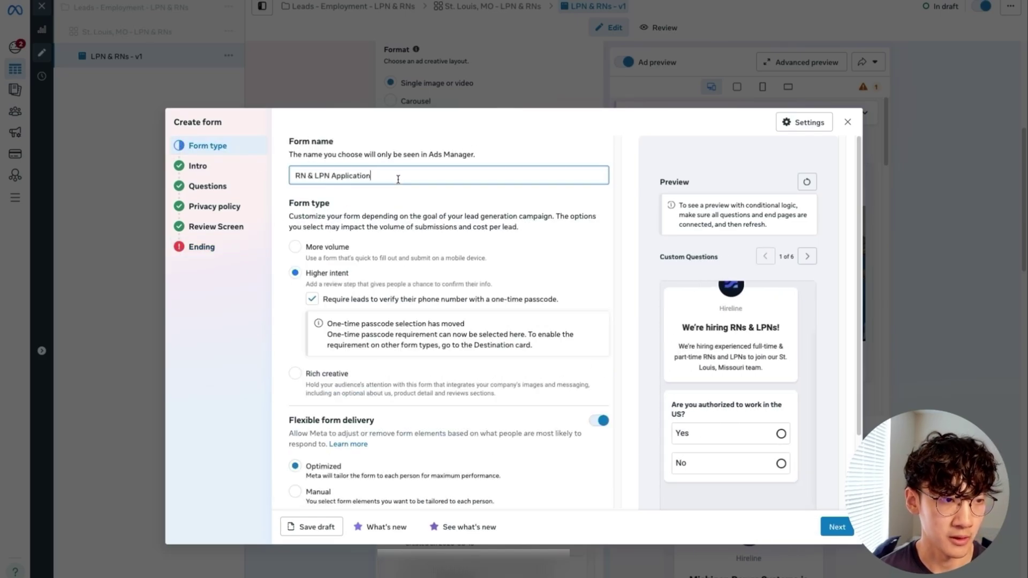
{"action": "type", "text": "STL -"}
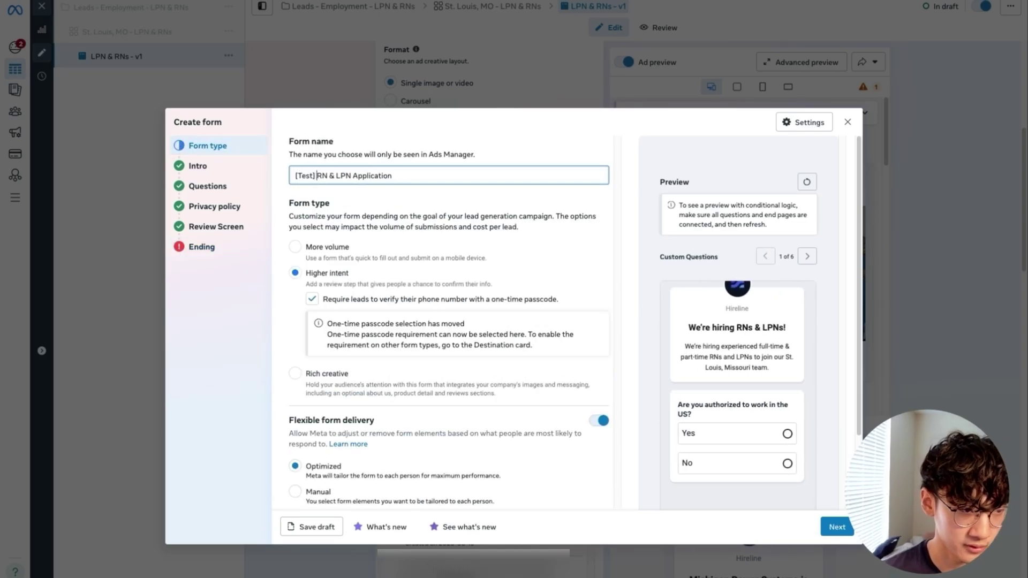
{"action": "left_click", "coordinate": [252, 247]}
{"action": "left_click", "coordinate": [493, 193]}
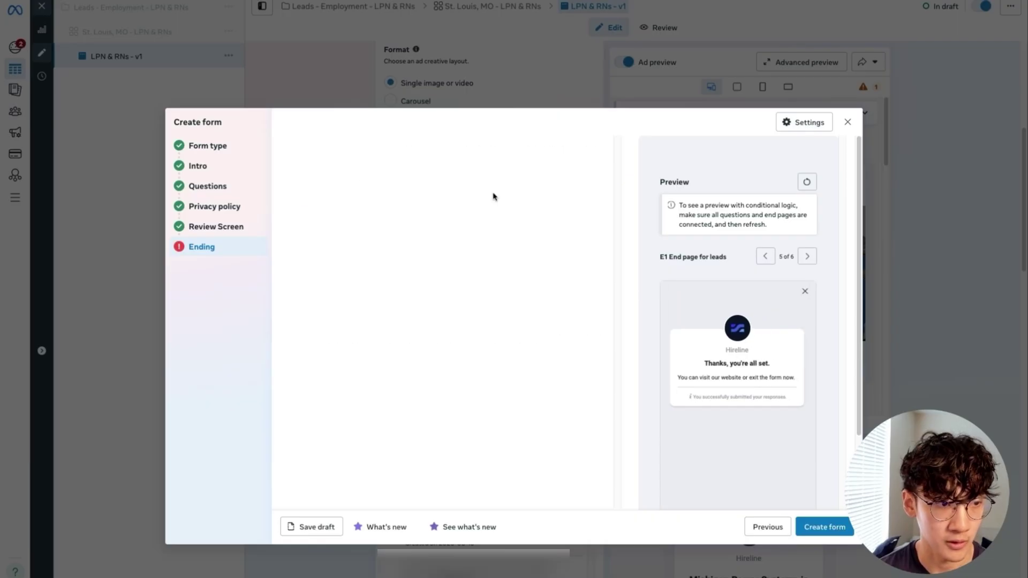
{"action": "scroll", "coordinate": [537, 366], "scroll_direction": "down", "scroll_amount": 2}
{"action": "scroll", "coordinate": [537, 366], "scroll_direction": "up", "scroll_amount": 2}
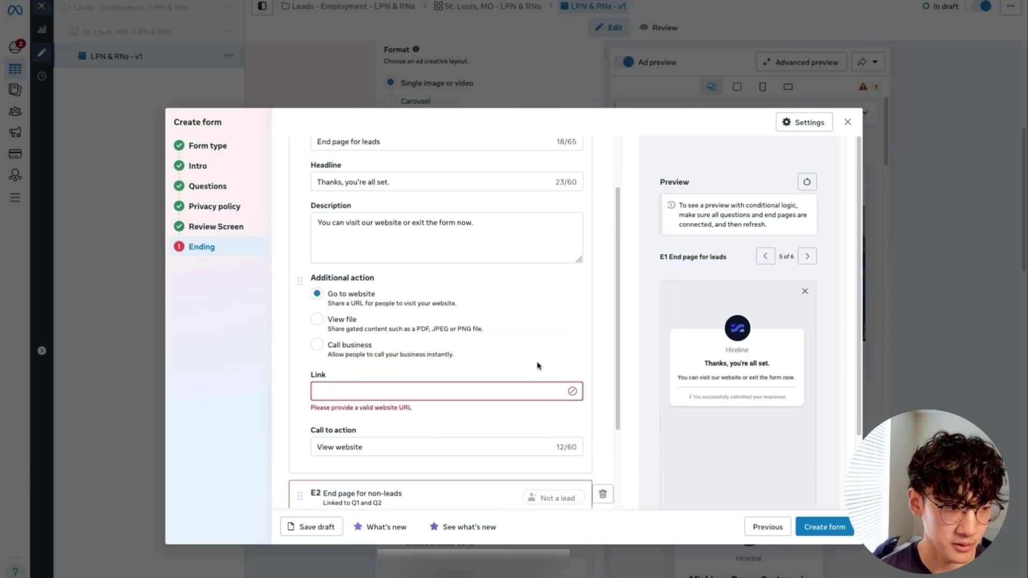
{"action": "type", "text": "https://google.com"}
{"action": "scroll", "coordinate": [546, 368], "scroll_direction": "down", "scroll_amount": 3}
{"action": "left_click", "coordinate": [473, 379]}
{"action": "left_click", "coordinate": [371, 349]}
{"action": "type", "text": "https://google.com"}
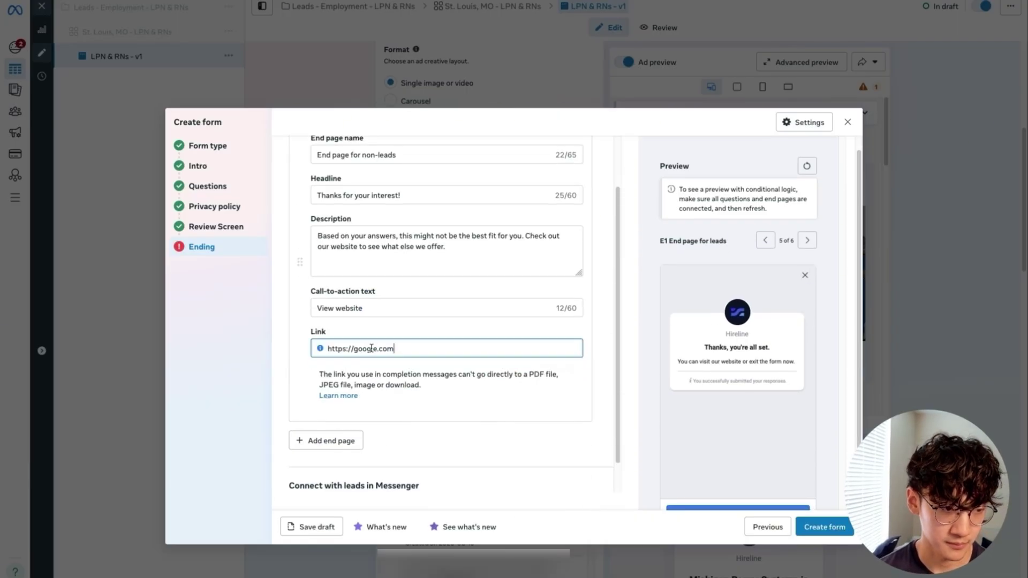
{"action": "double_click", "coordinate": [354, 349]}
{"action": "key", "text": "ctrl+a"}
{"action": "scroll", "coordinate": [521, 371], "scroll_direction": "up", "scroll_amount": 5}
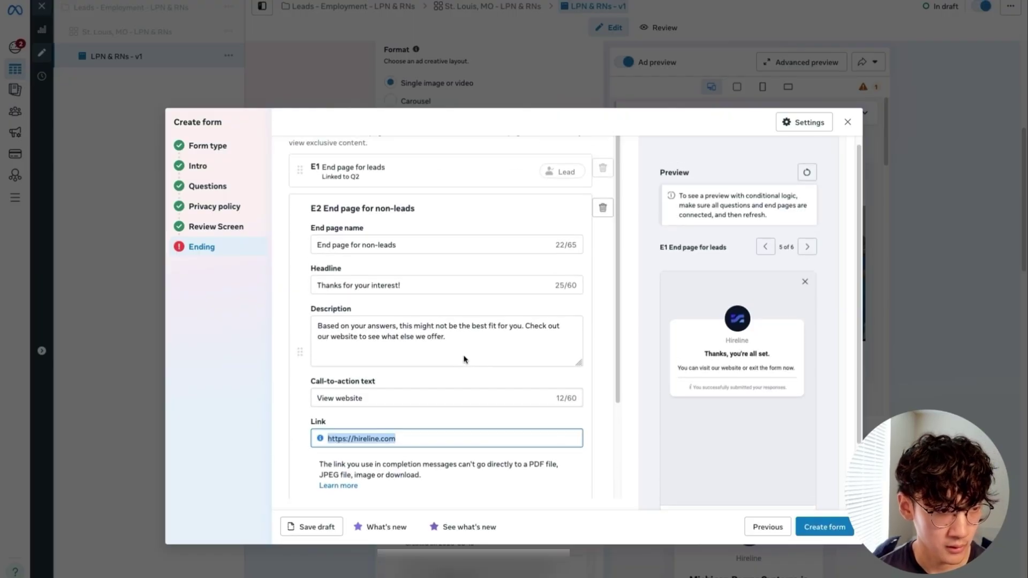
{"action": "left_click", "coordinate": [414, 168]}
{"action": "scroll", "coordinate": [407, 411], "scroll_direction": "down", "scroll_amount": 2}
{"action": "triple_click", "coordinate": [405, 397]}
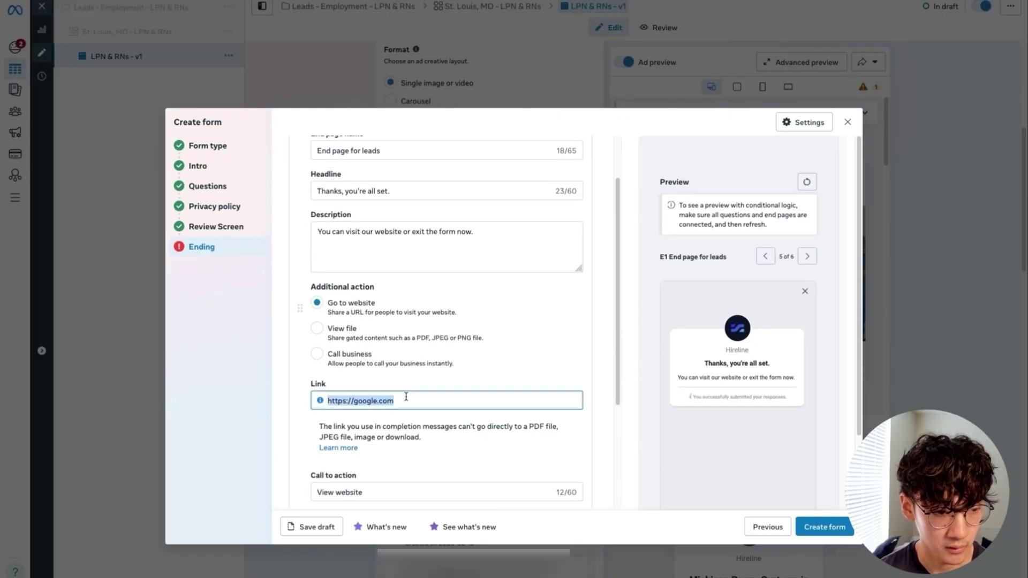
{"action": "type", "text": "https://hireline.com"}
{"action": "scroll", "coordinate": [589, 389], "scroll_direction": "down", "scroll_amount": 2}
{"action": "scroll", "coordinate": [589, 388], "scroll_direction": "down", "scroll_amount": 2}
{"action": "left_click", "coordinate": [824, 527]}
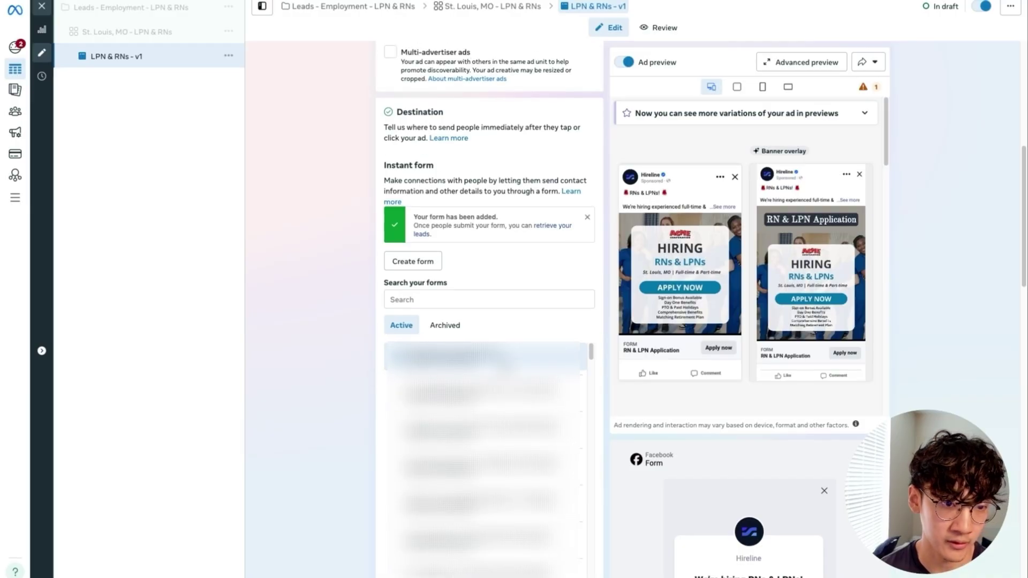
- Scroll through the campaign's Ad sets table after closing the ad editor
{"action": "scroll", "coordinate": [368, 386], "scroll_direction": "down", "scroll_amount": 2}
{"action": "scroll", "coordinate": [368, 386], "scroll_direction": "up", "scroll_amount": 10}
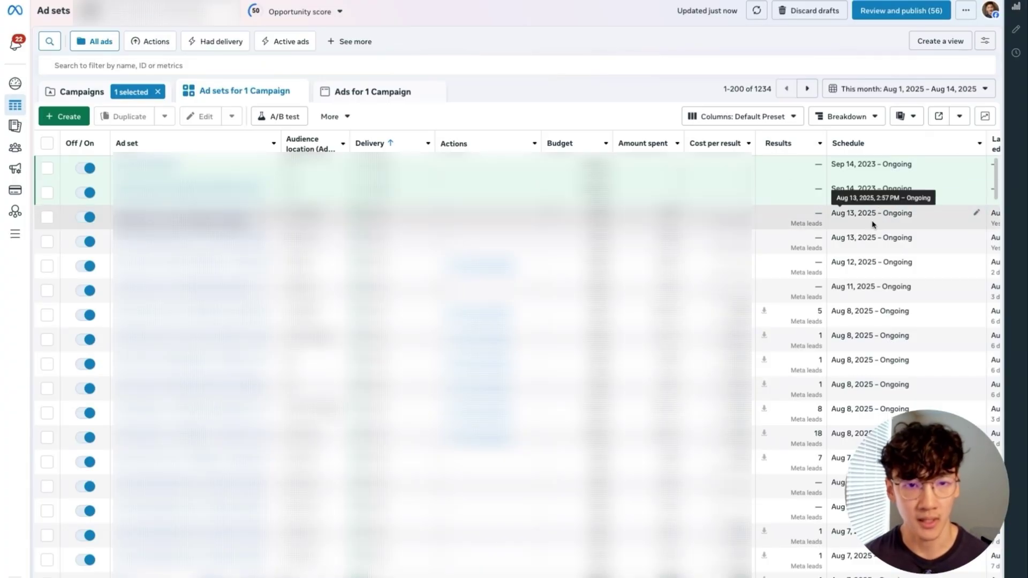
- Scroll further down the Ad sets list before moving to Hireline's LPN candidates
{"action": "scroll", "coordinate": [792, 263], "scroll_direction": "down", "scroll_amount": 1}
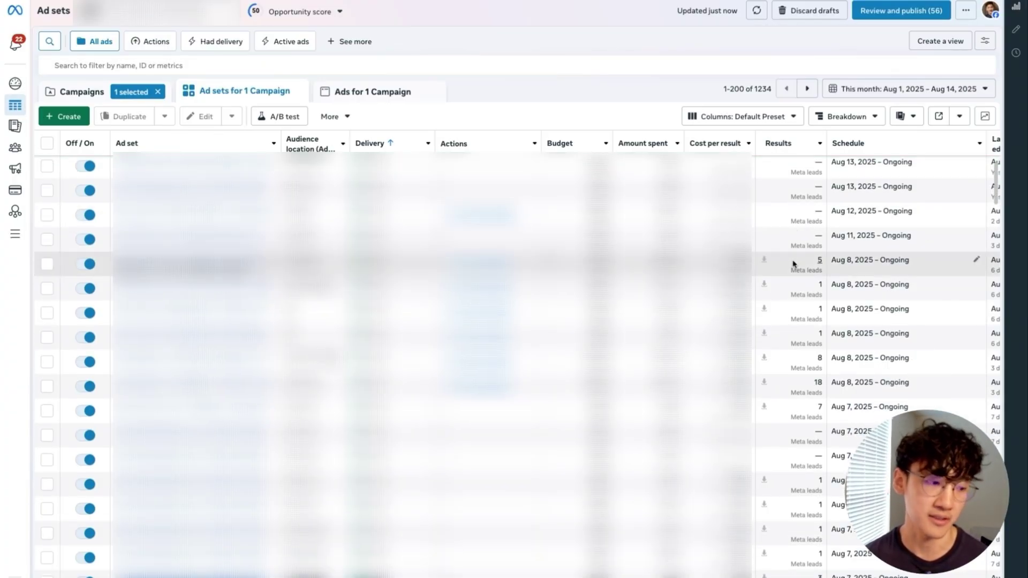
{"action": "scroll", "coordinate": [794, 263], "scroll_direction": "down", "scroll_amount": 1}
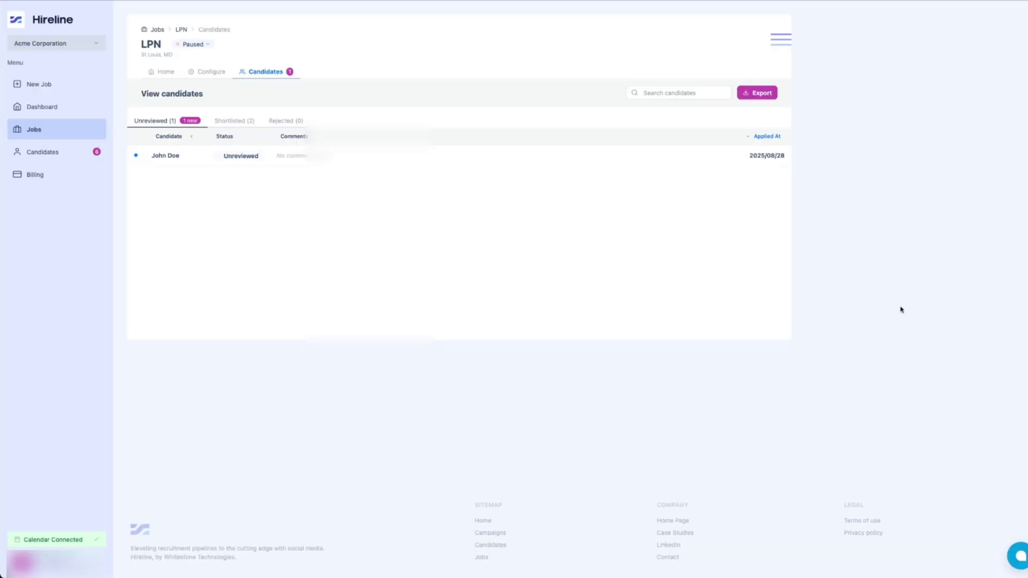
- Open the new LPN applicant's record and send a confirmed SMS interview invite
{"action": "left_click", "coordinate": [176, 156]}
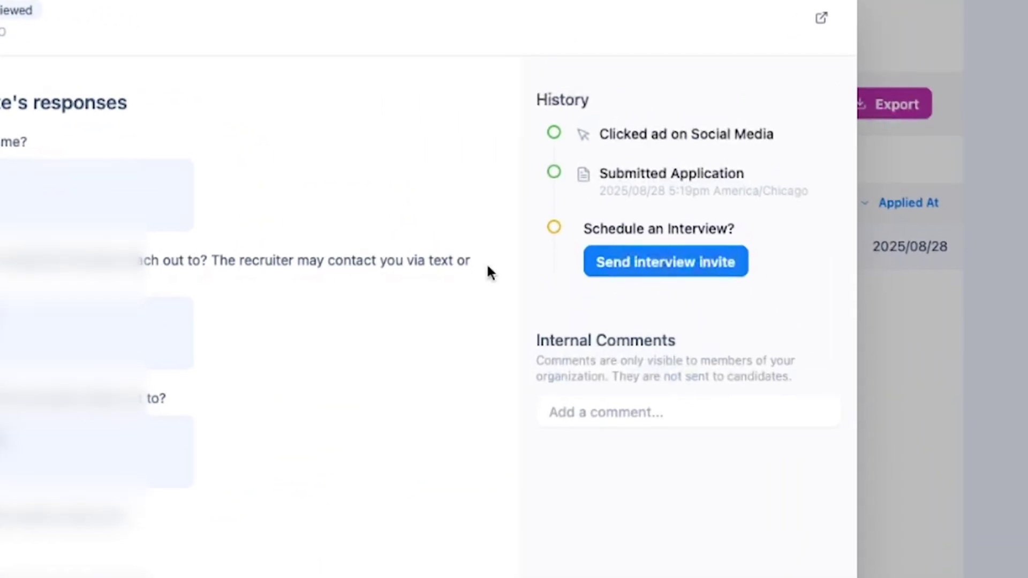
{"action": "left_click", "coordinate": [607, 271]}
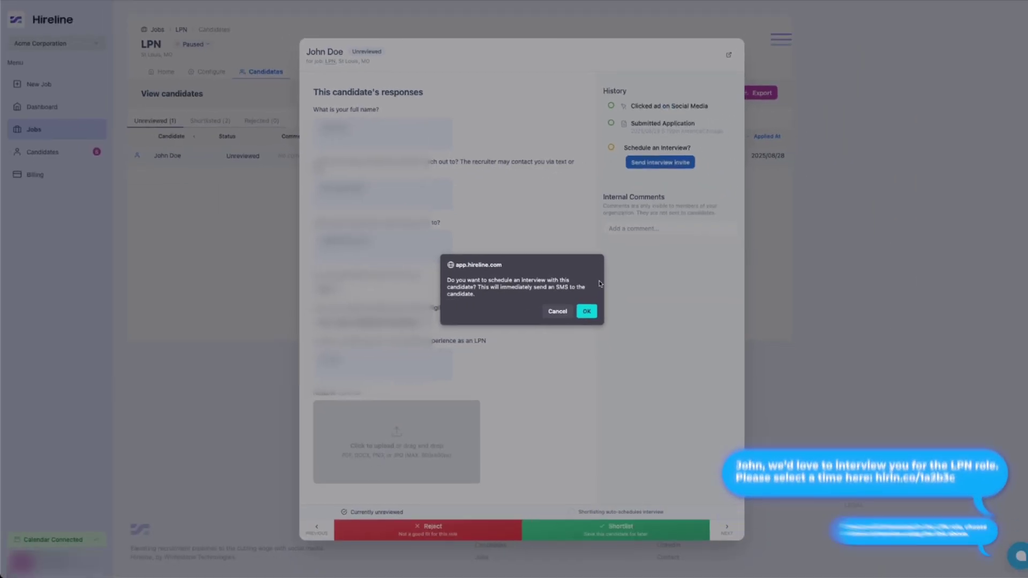
{"action": "left_click", "coordinate": [587, 311]}
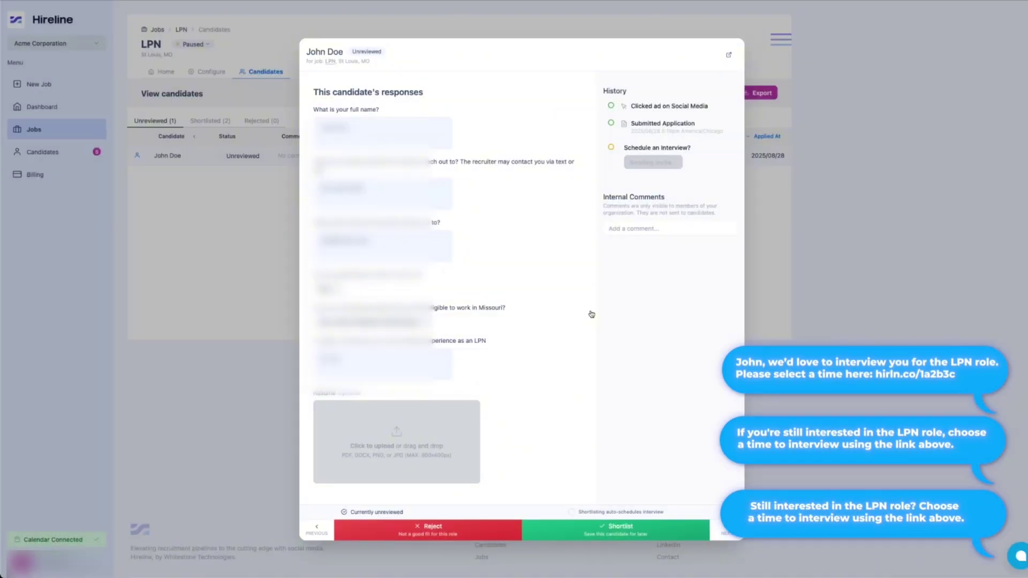